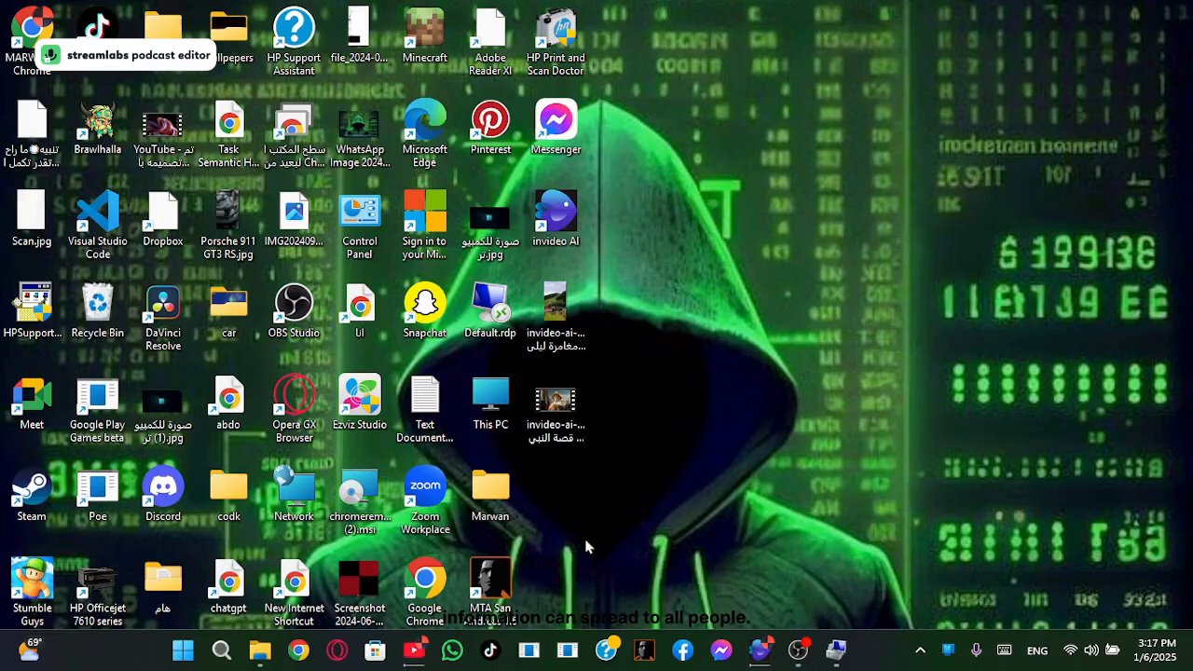
Examine the existing drives C: and D: and their free space in File Explorer.
{"action": "left_click", "coordinate": [268, 645]}
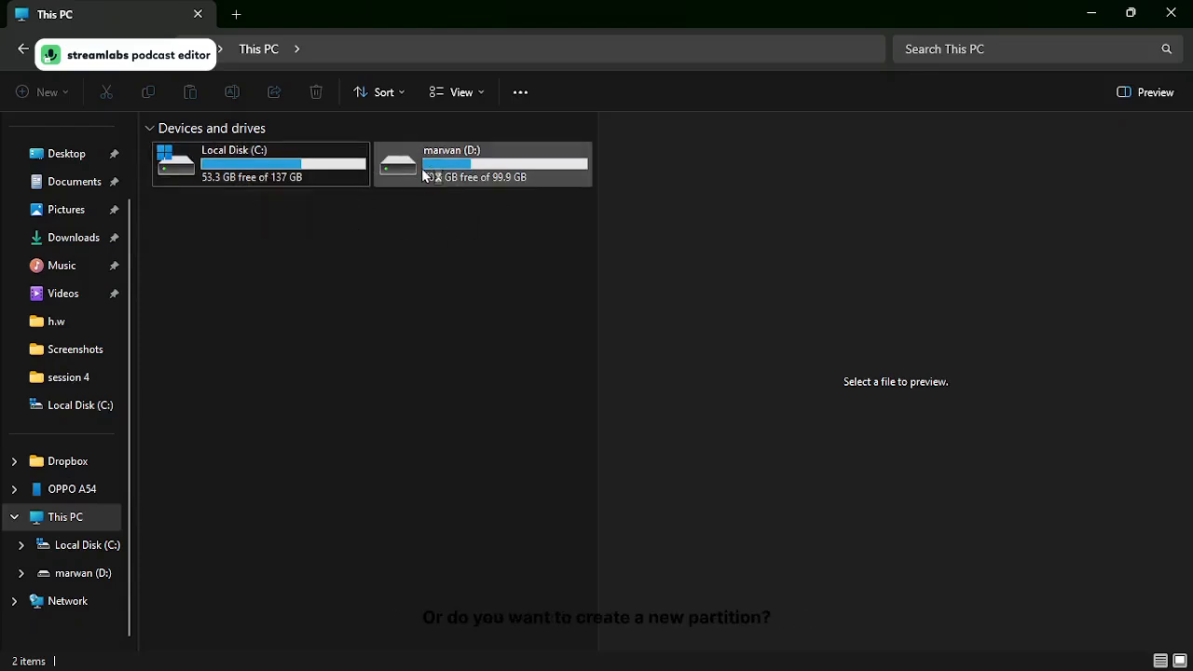
{"action": "left_click", "coordinate": [506, 168]}
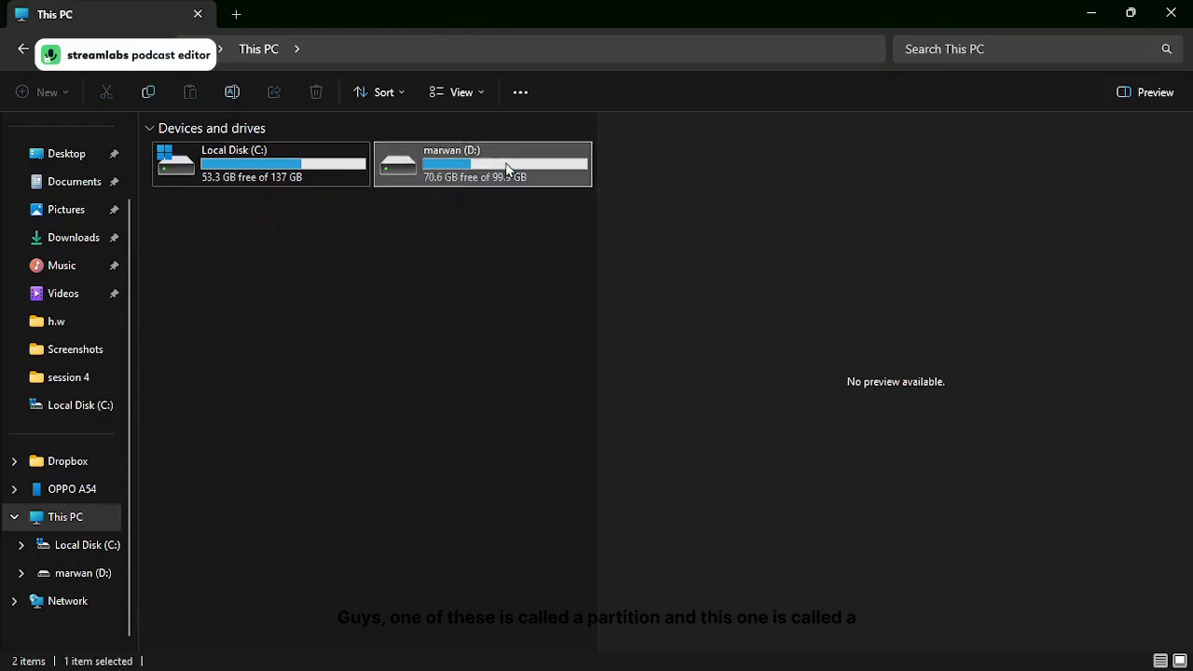
{"action": "left_click", "coordinate": [332, 179]}
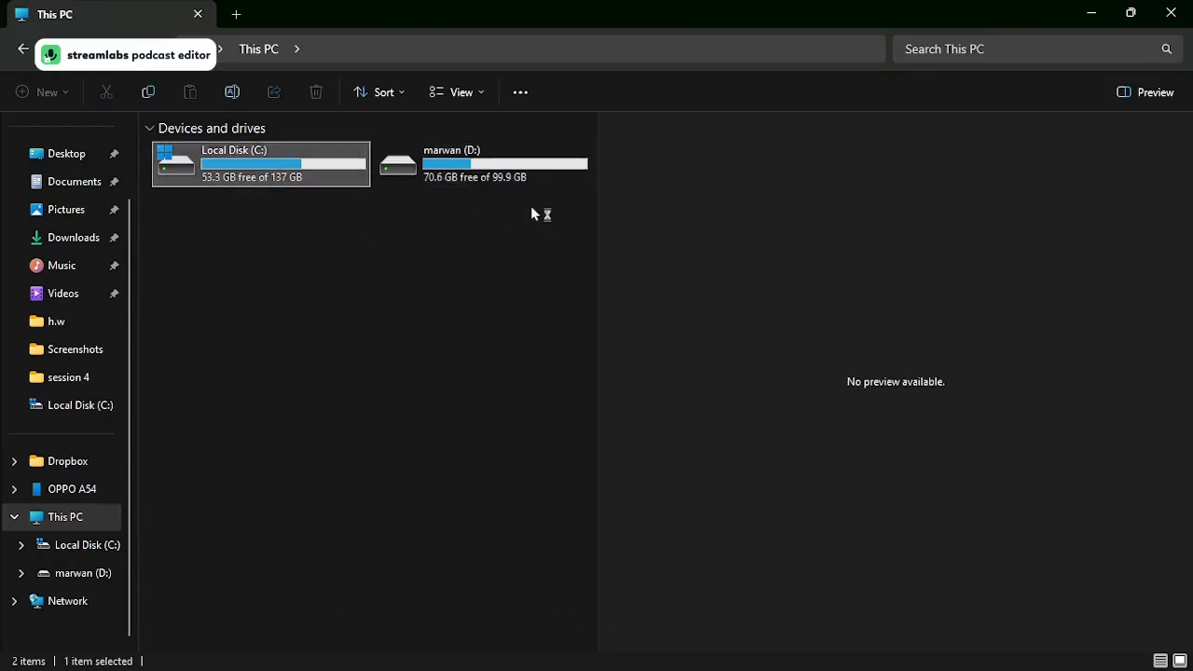
{"action": "left_click", "coordinate": [508, 182]}
{"action": "left_click", "coordinate": [279, 177]}
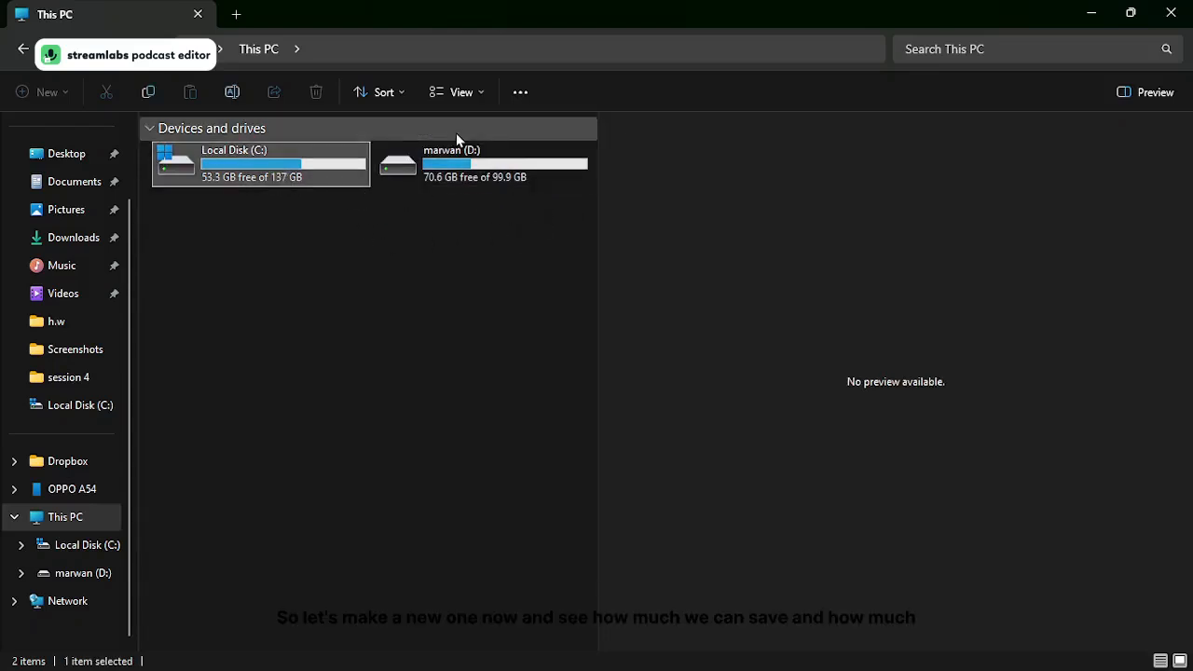
{"action": "left_click", "coordinate": [501, 166]}
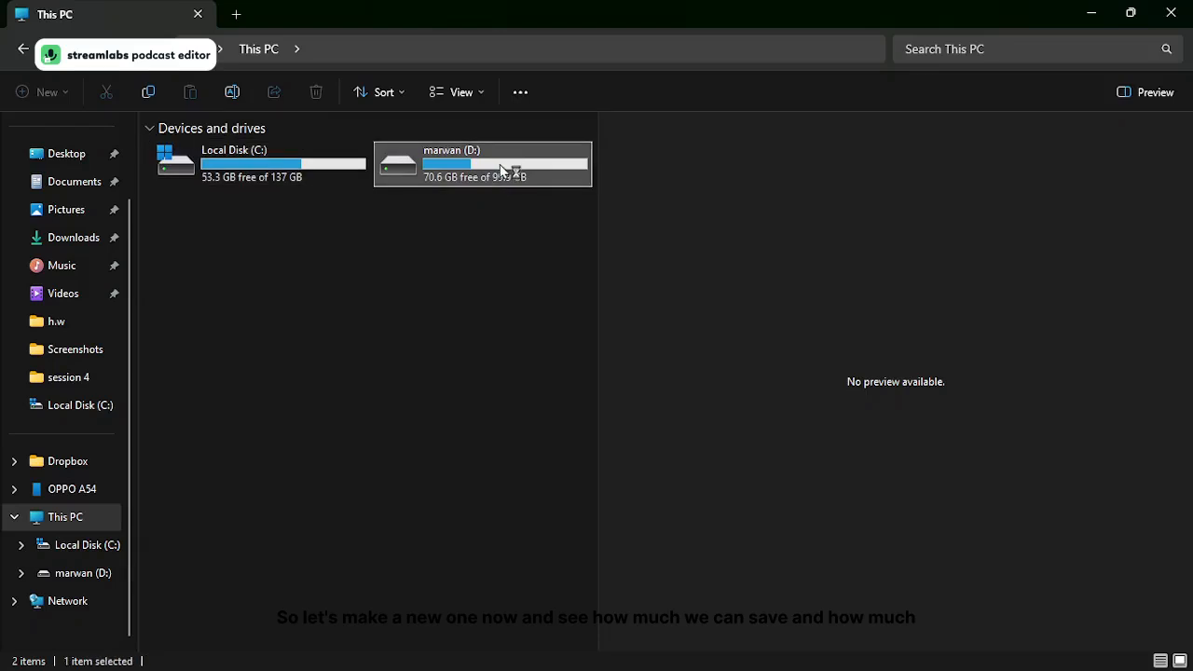
{"action": "left_click", "coordinate": [1088, 18]}
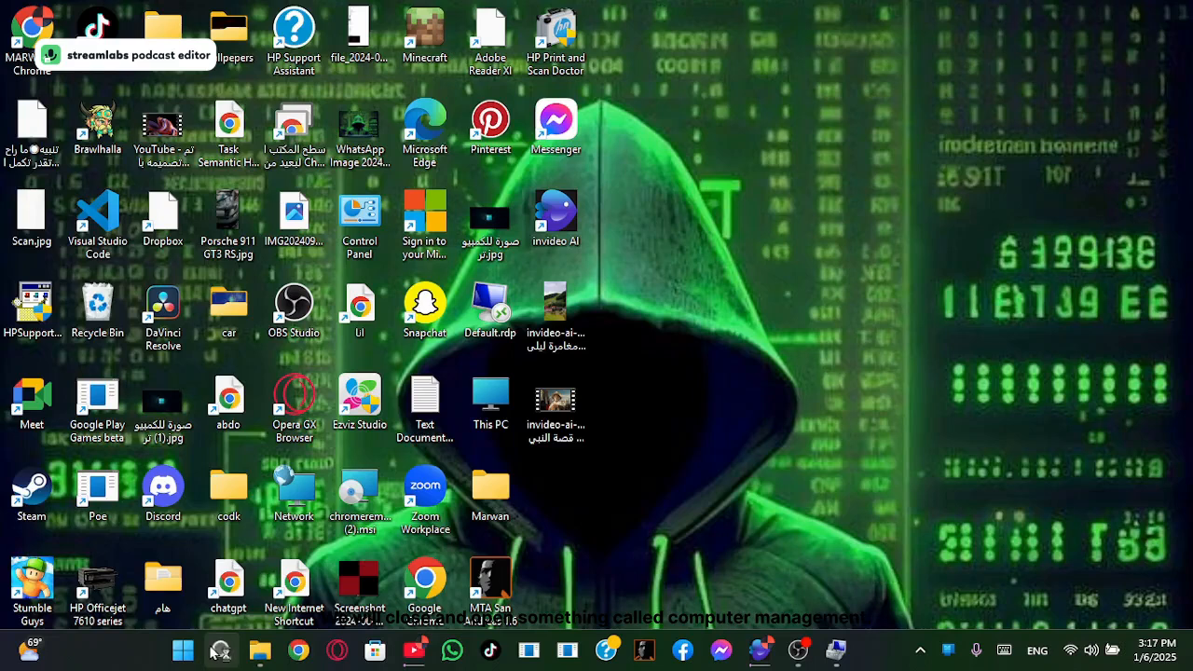
Search for Computer Management and open its Disk Management view under Storage.
{"action": "left_click", "coordinate": [221, 650]}
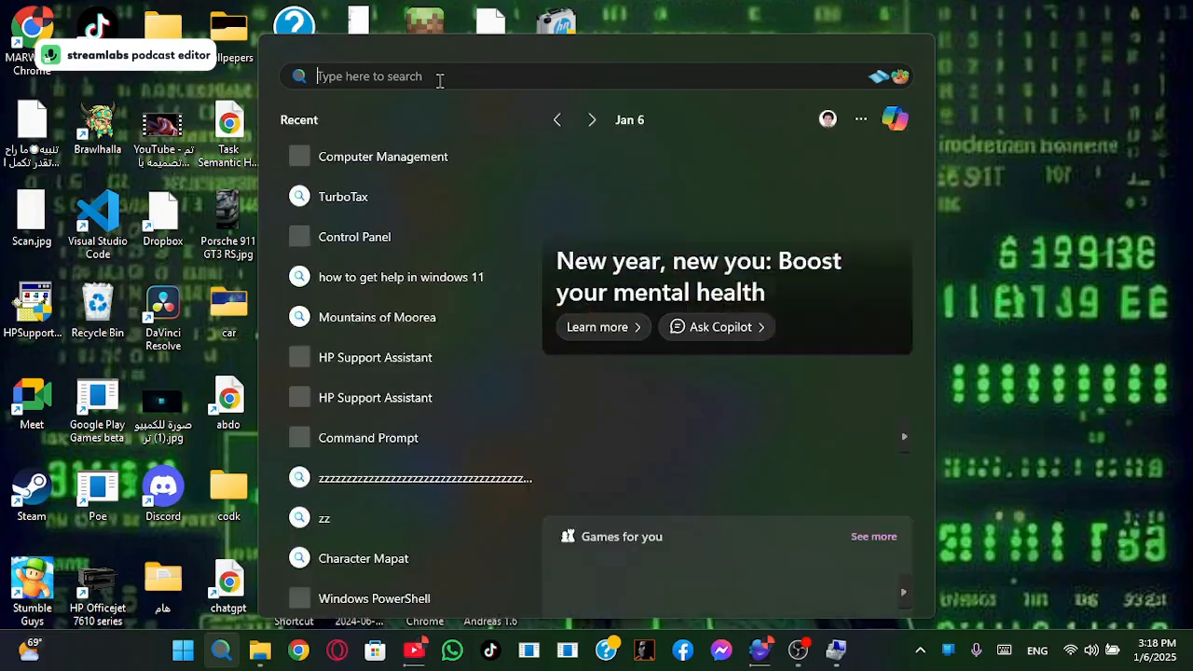
{"action": "type", "text": "COMPuter Management"}
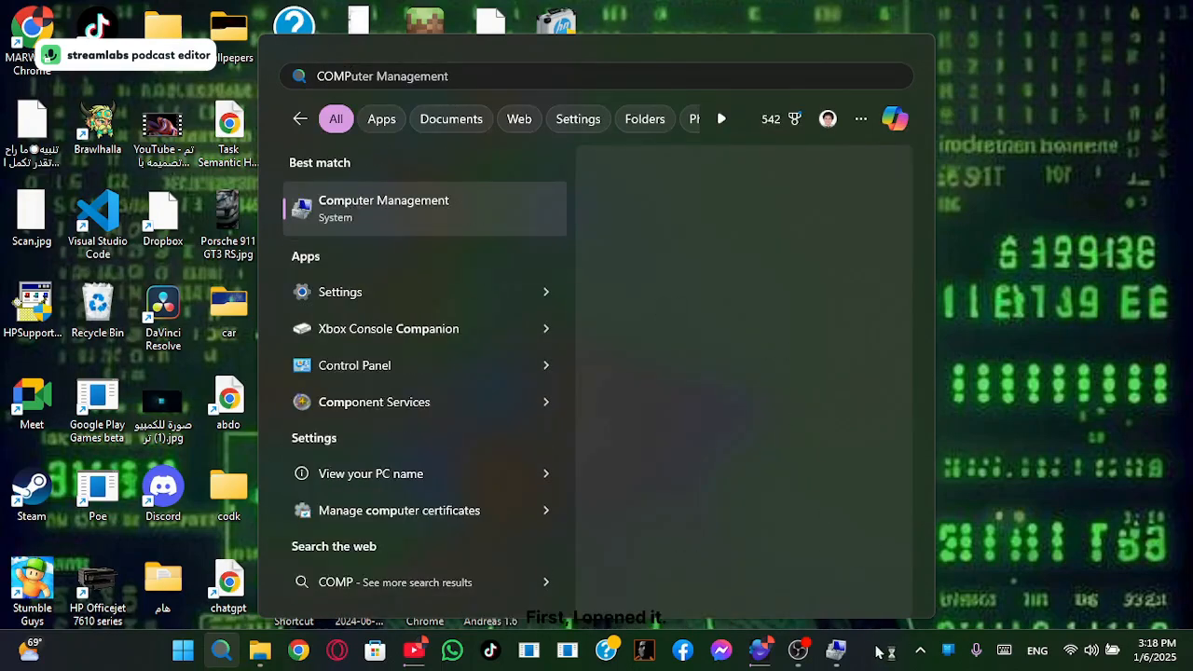
{"action": "left_click", "coordinate": [839, 650]}
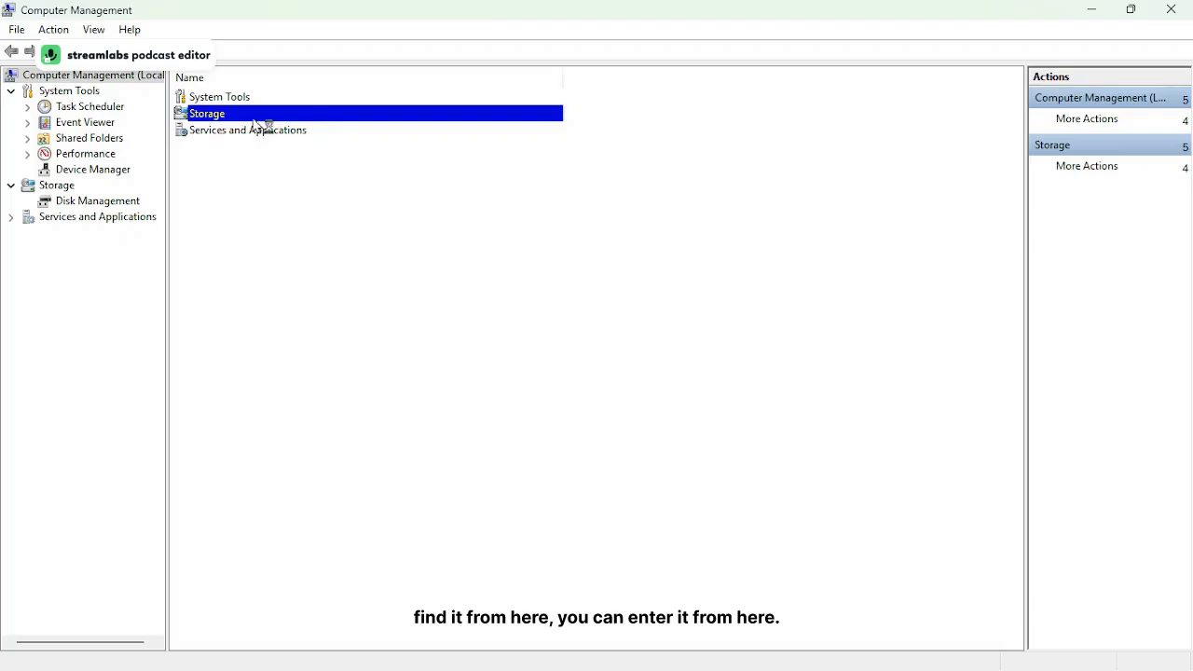
{"action": "left_click", "coordinate": [56, 185]}
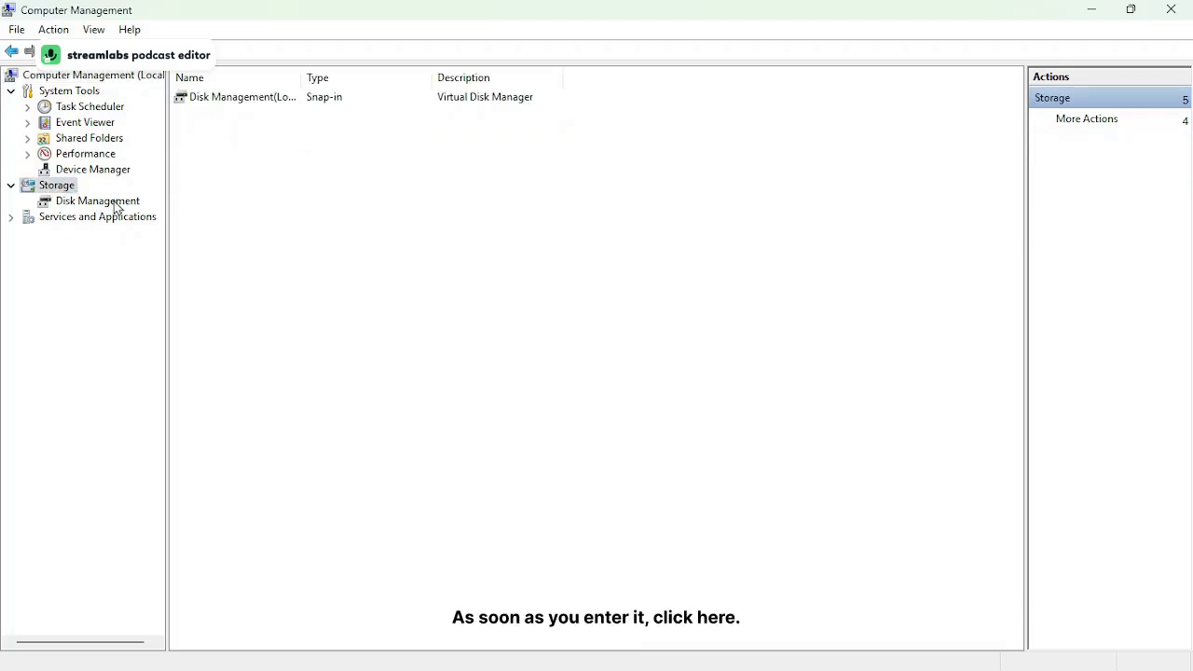
{"action": "double_click", "coordinate": [240, 97]}
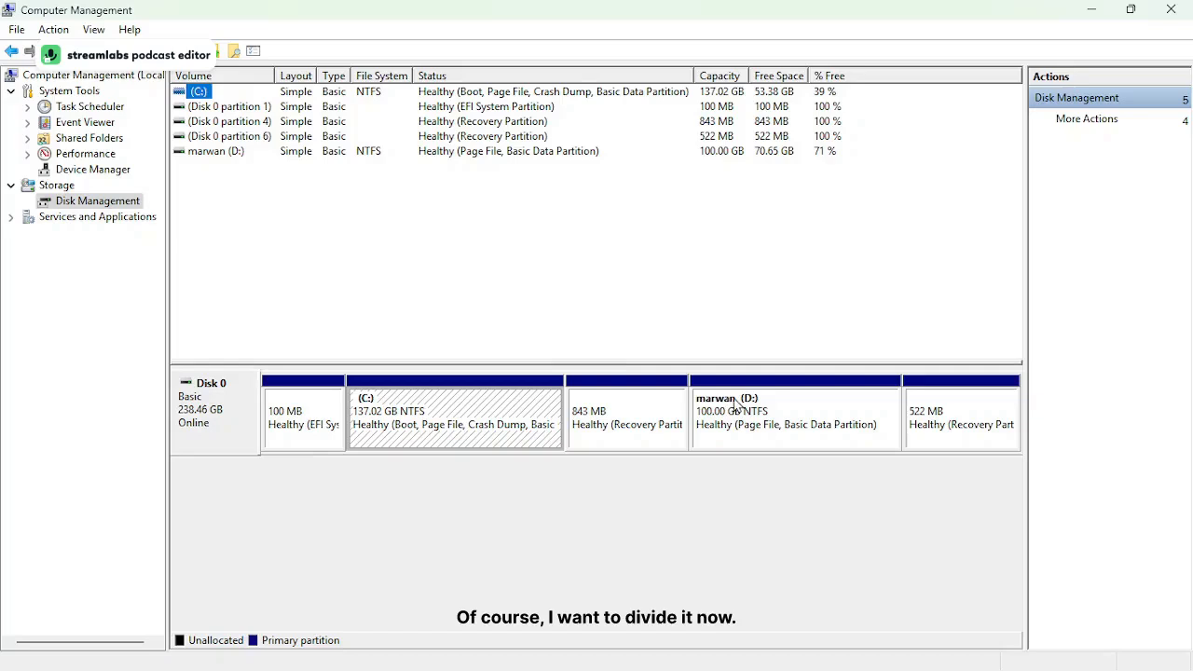
Shrink the D: volume by 10000 MB.
{"action": "left_click", "coordinate": [766, 414]}
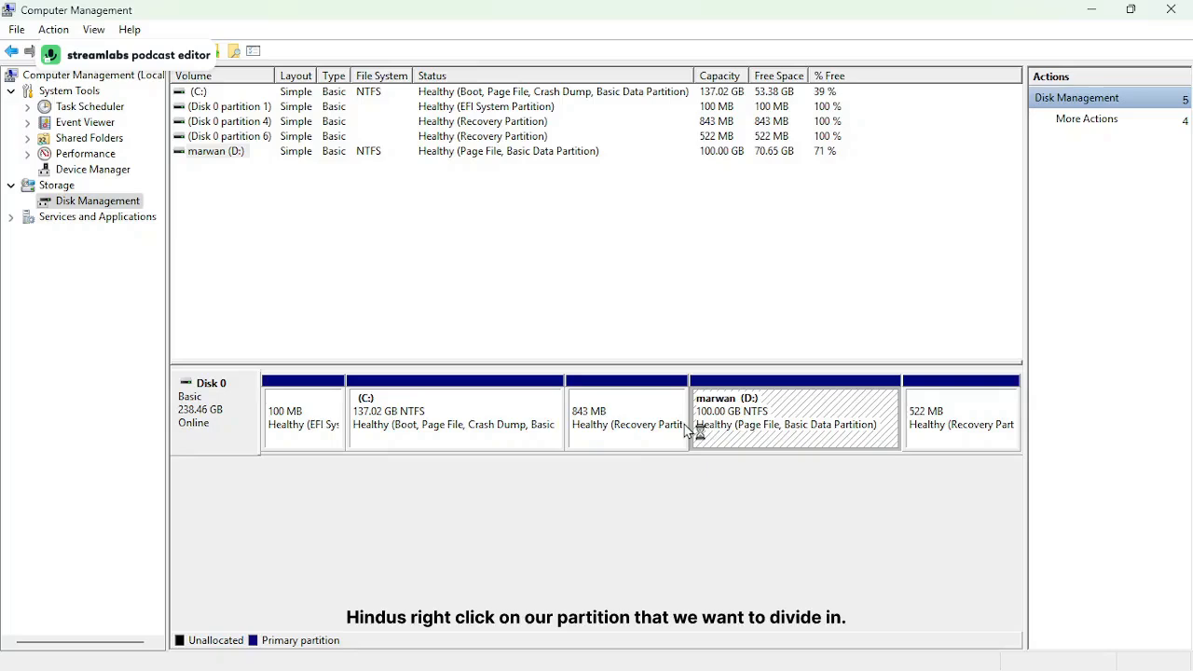
{"action": "right_click", "coordinate": [718, 420]}
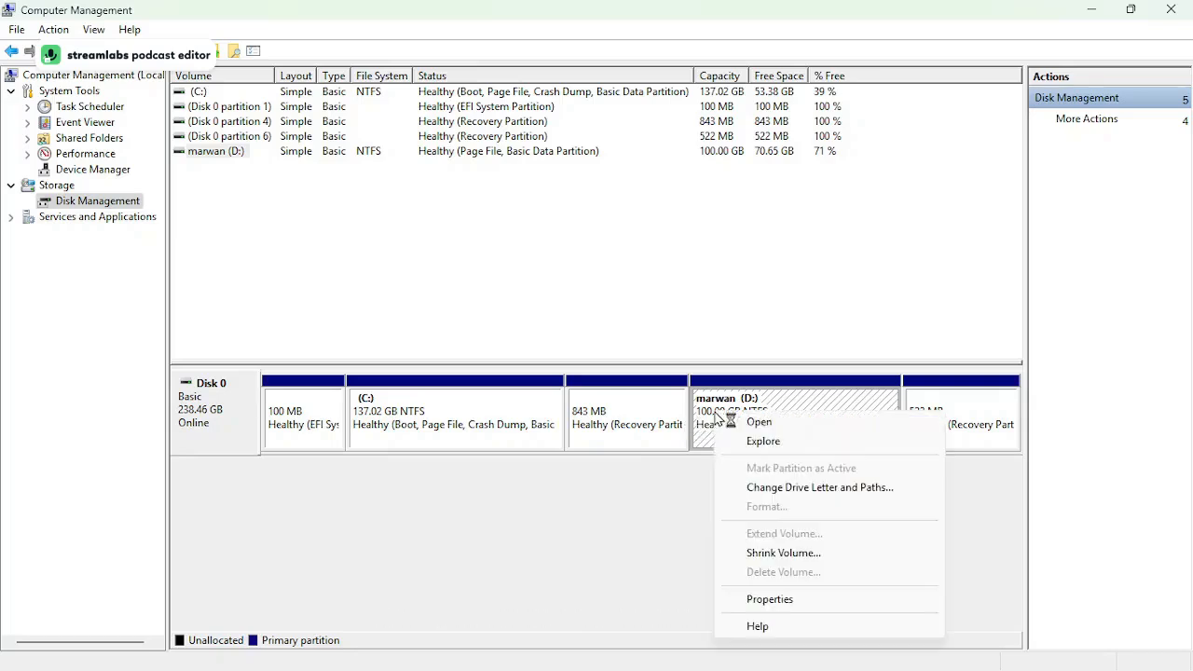
{"action": "left_click", "coordinate": [807, 555]}
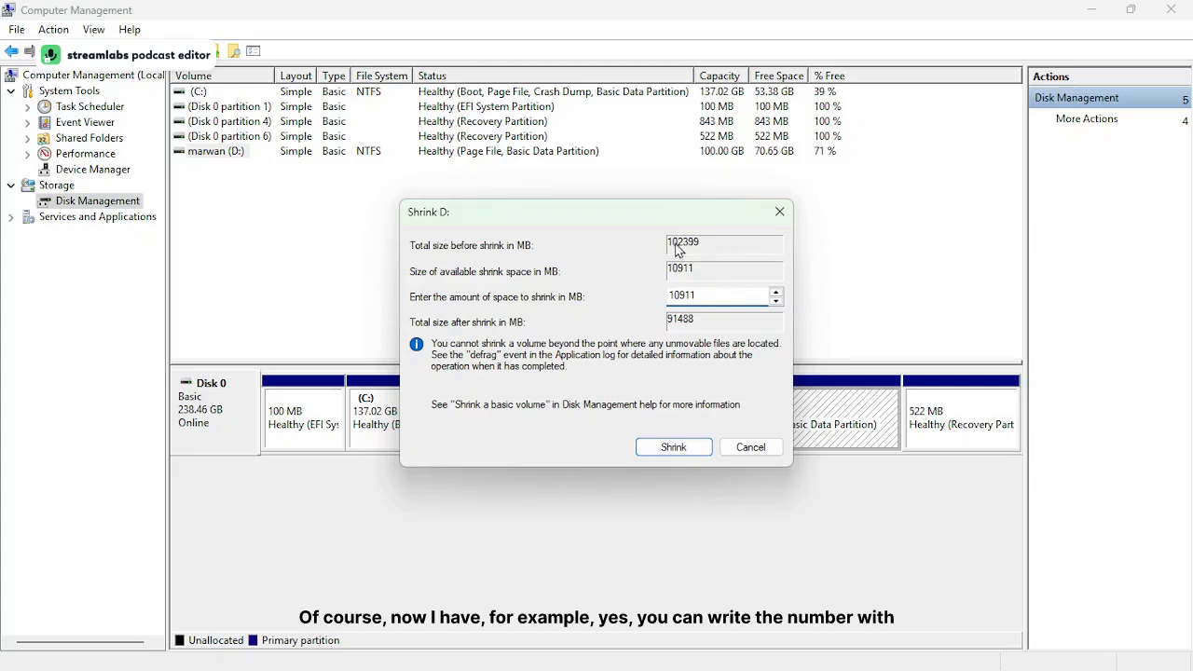
{"action": "key", "text": "BackSpace"}
{"action": "key", "text": "BackSpace"}
{"action": "key", "text": "BackSpace"}
{"action": "key", "text": "BackSpace"}
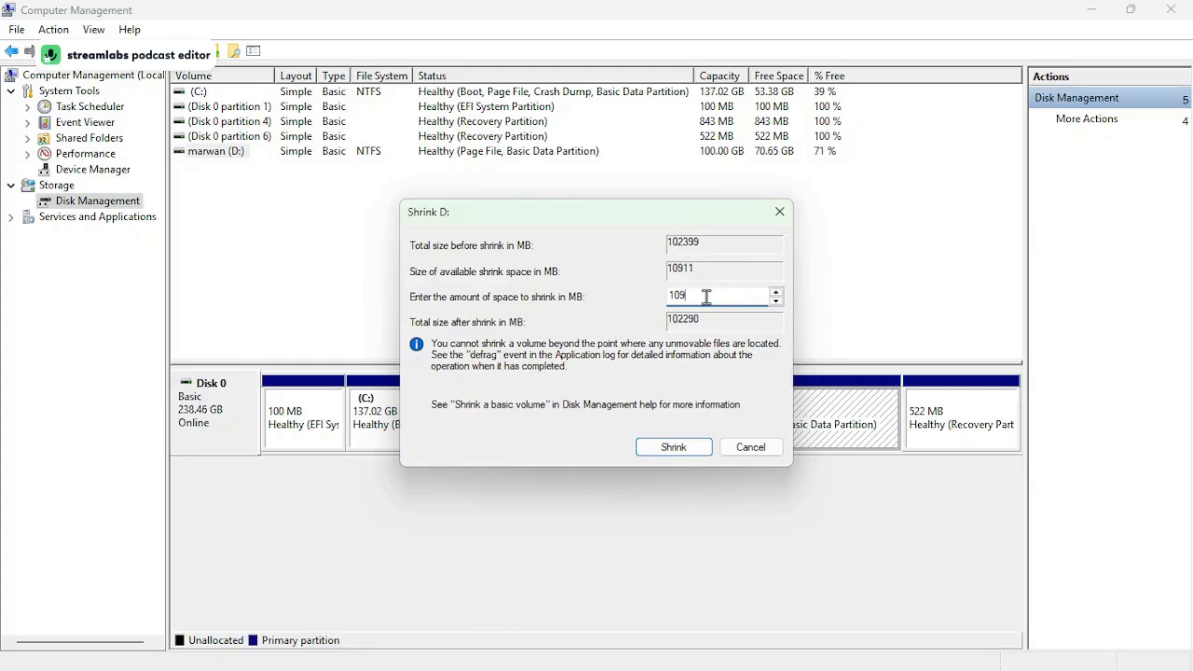
{"action": "key", "text": "BackSpace"}
{"action": "type", "text": "10"}
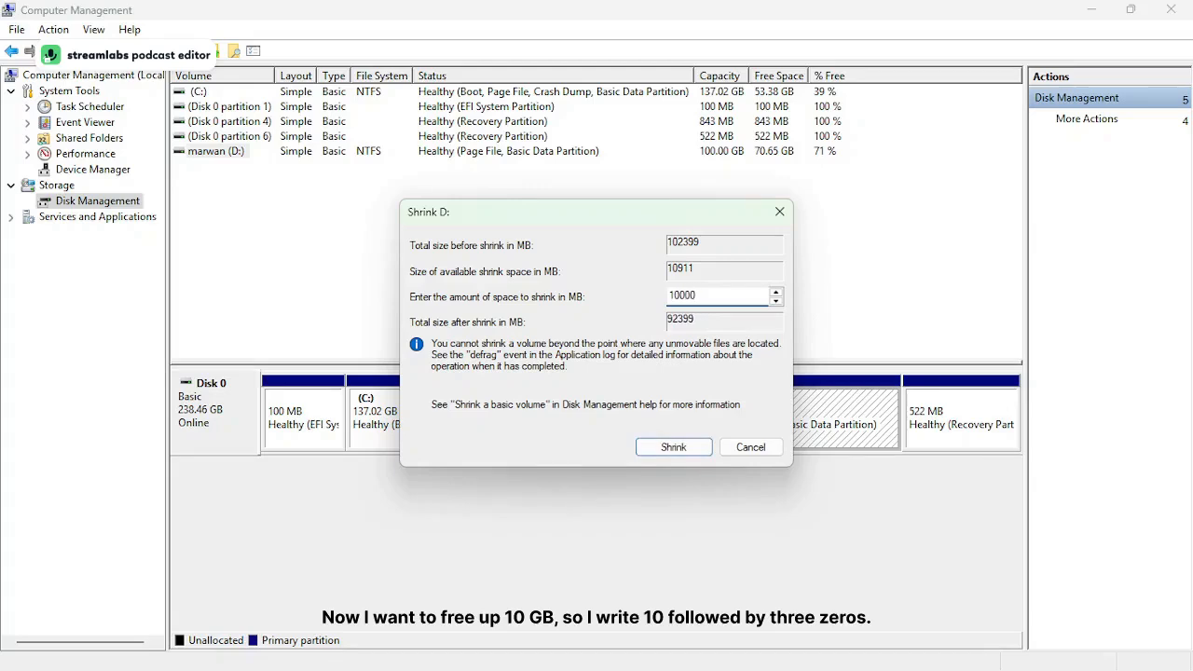
{"action": "left_click", "coordinate": [673, 449]}
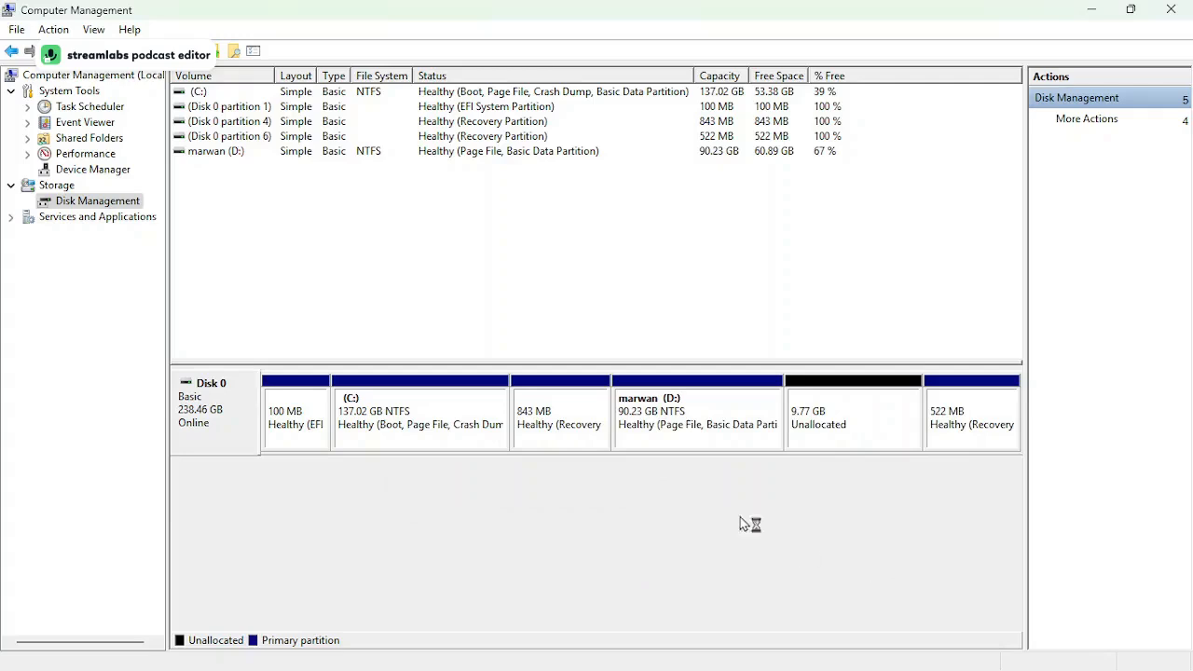
Set up a new simple volume of 10000 MB in the unallocated space and assign it drive letter A.
{"action": "left_click", "coordinate": [837, 412]}
{"action": "right_click", "coordinate": [838, 414]}
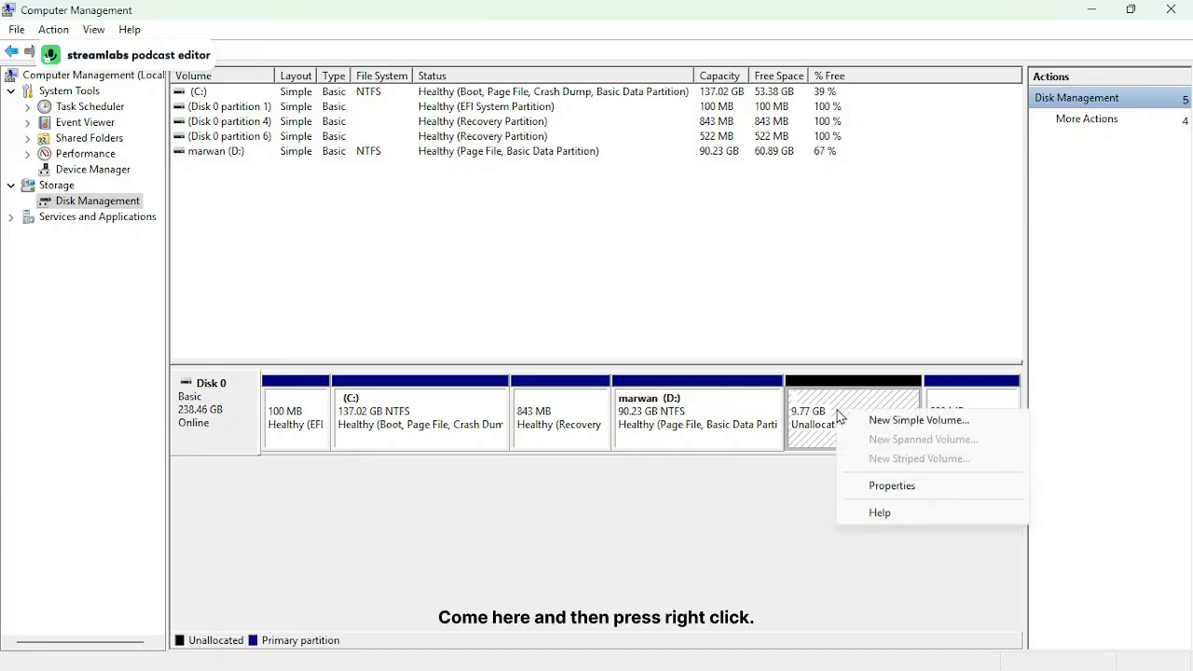
{"action": "left_click", "coordinate": [925, 420]}
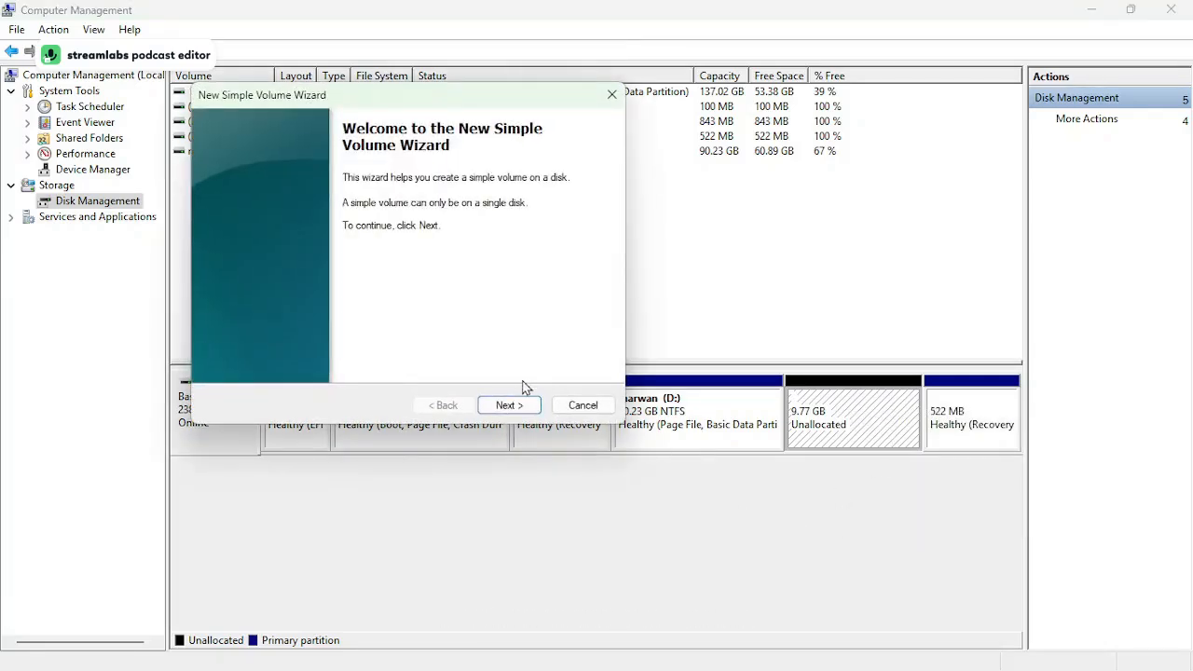
{"action": "left_click", "coordinate": [525, 405]}
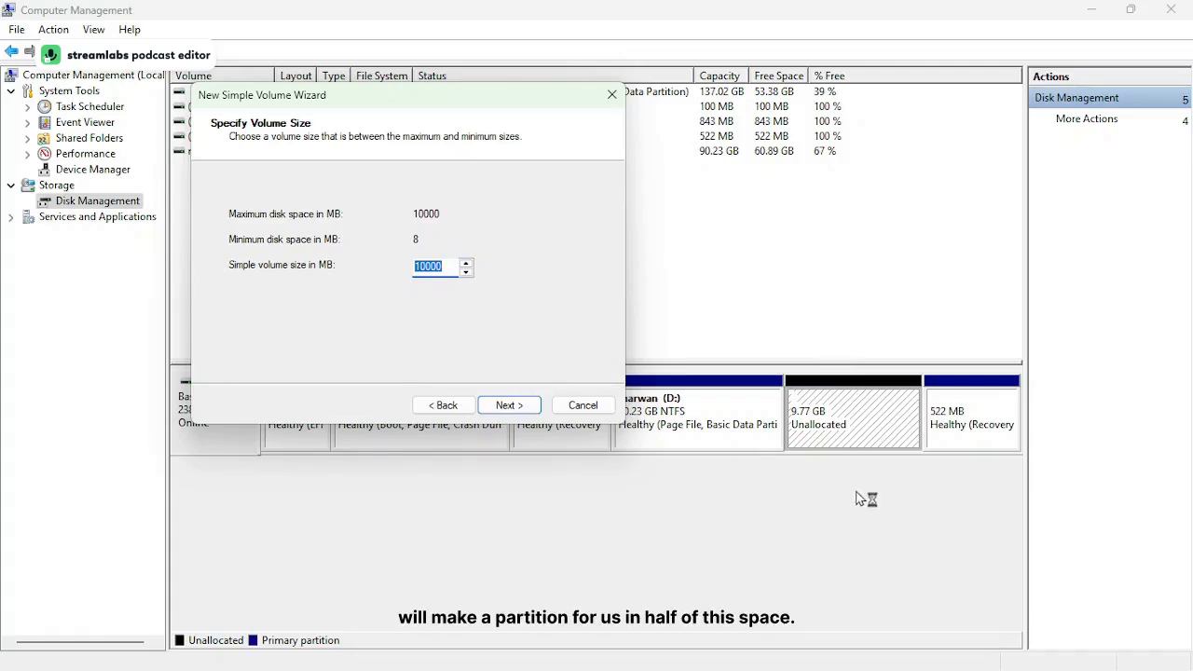
{"action": "left_click", "coordinate": [508, 406]}
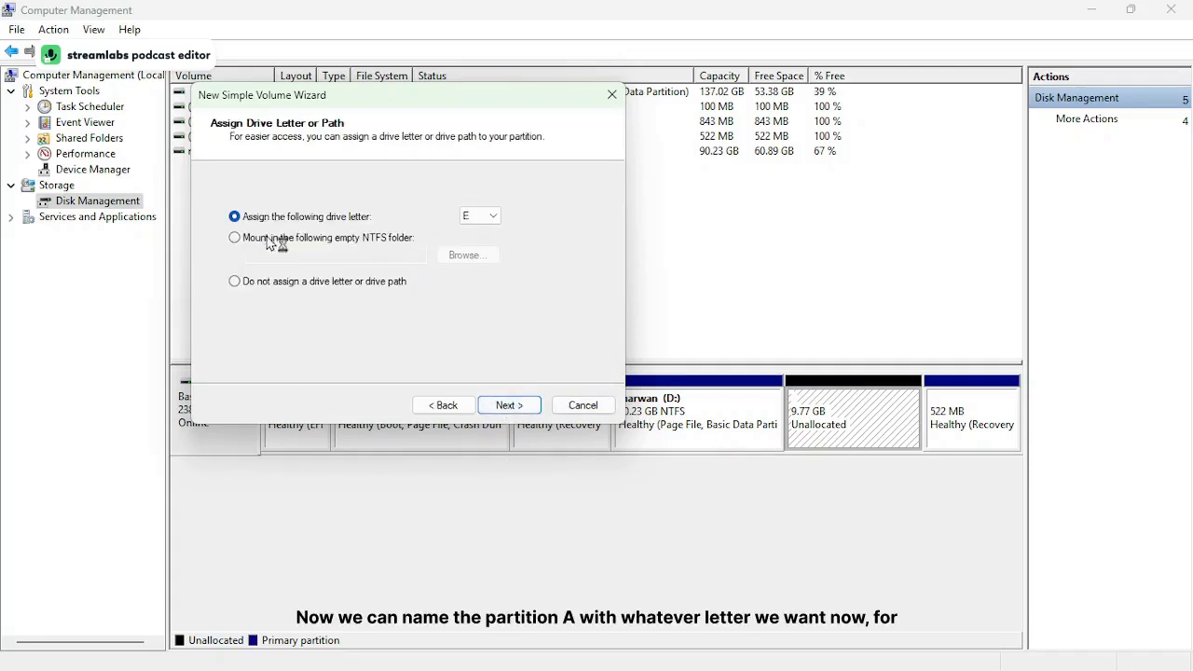
{"action": "left_click", "coordinate": [487, 217]}
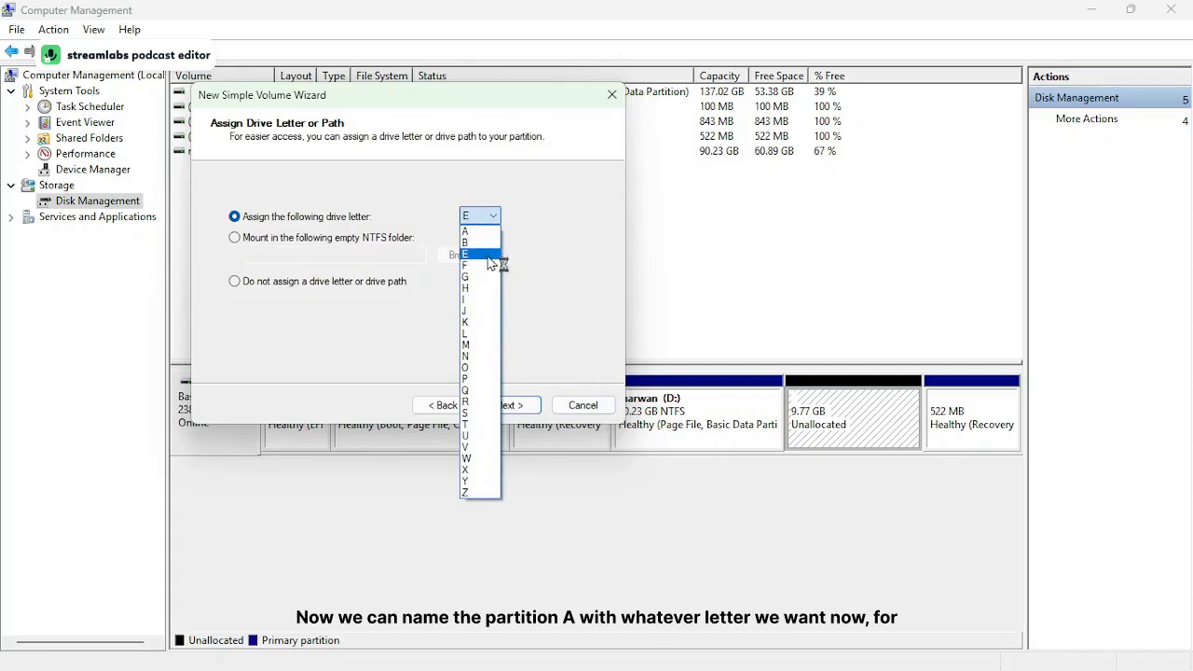
{"action": "left_click", "coordinate": [469, 231]}
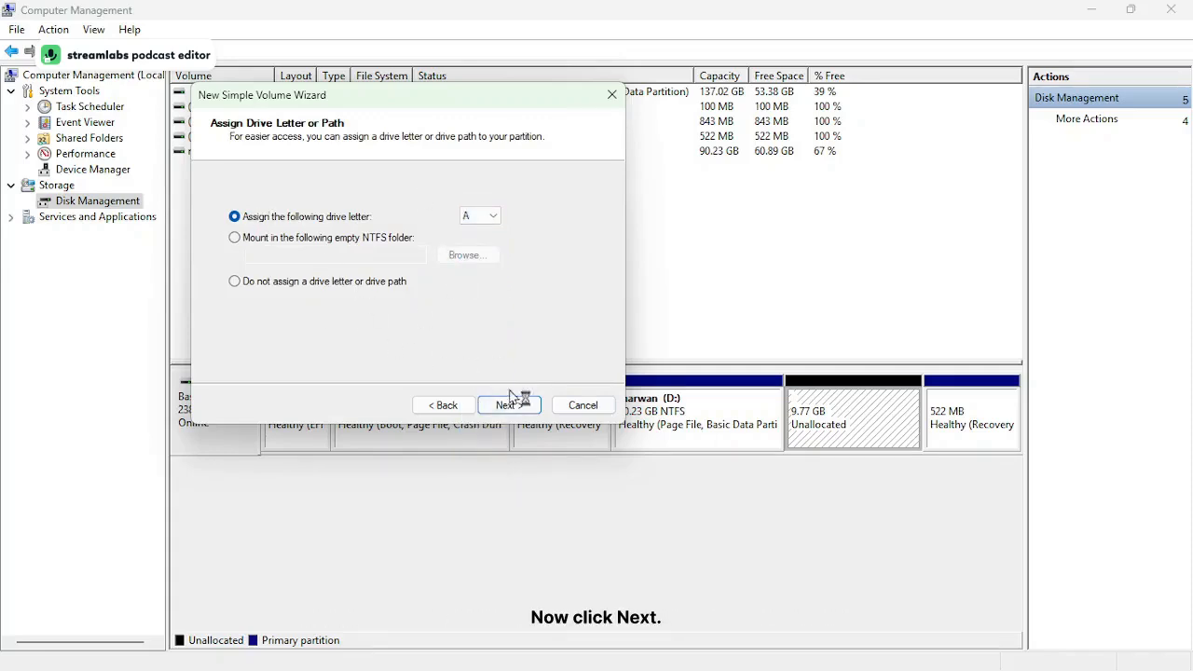
{"action": "left_click", "coordinate": [522, 407]}
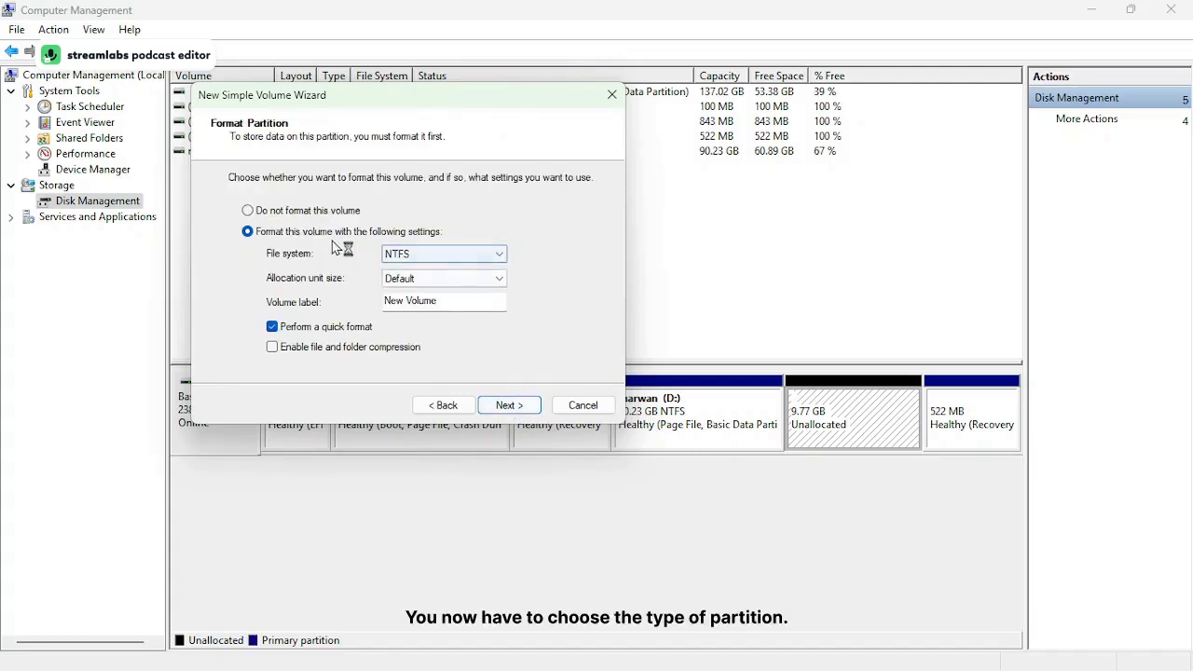
Format the new volume as NTFS with the default allocation unit size and the label MARO, completing the wizard.
{"action": "left_click", "coordinate": [439, 254]}
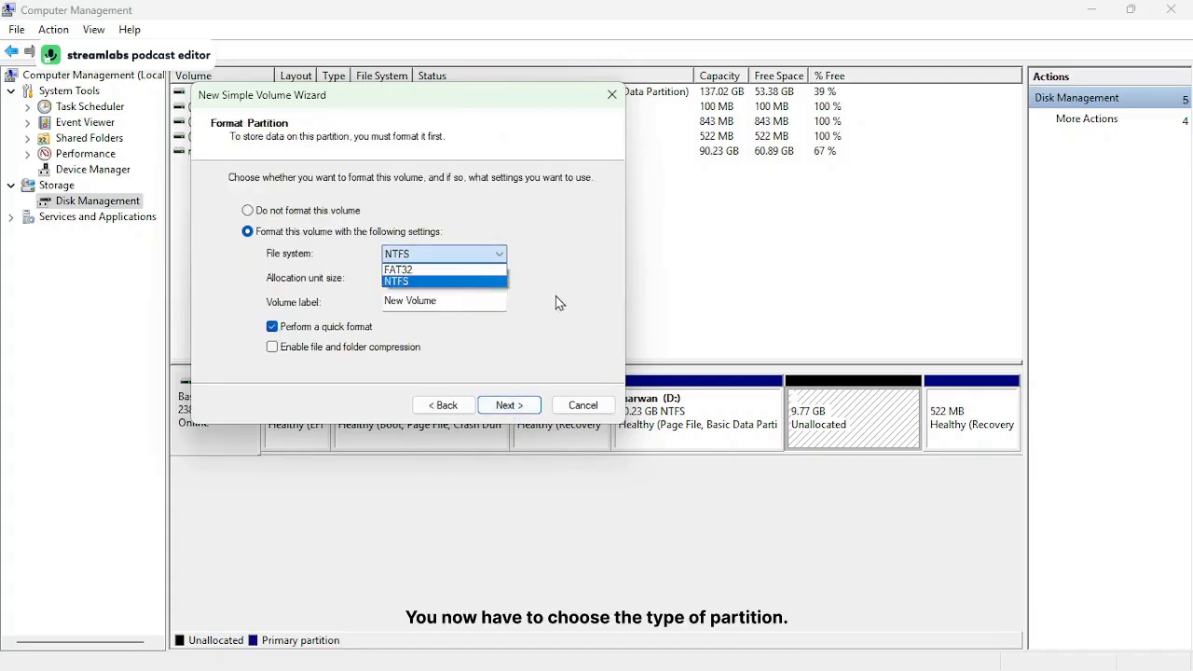
{"action": "left_click", "coordinate": [474, 283]}
{"action": "left_click", "coordinate": [473, 282]}
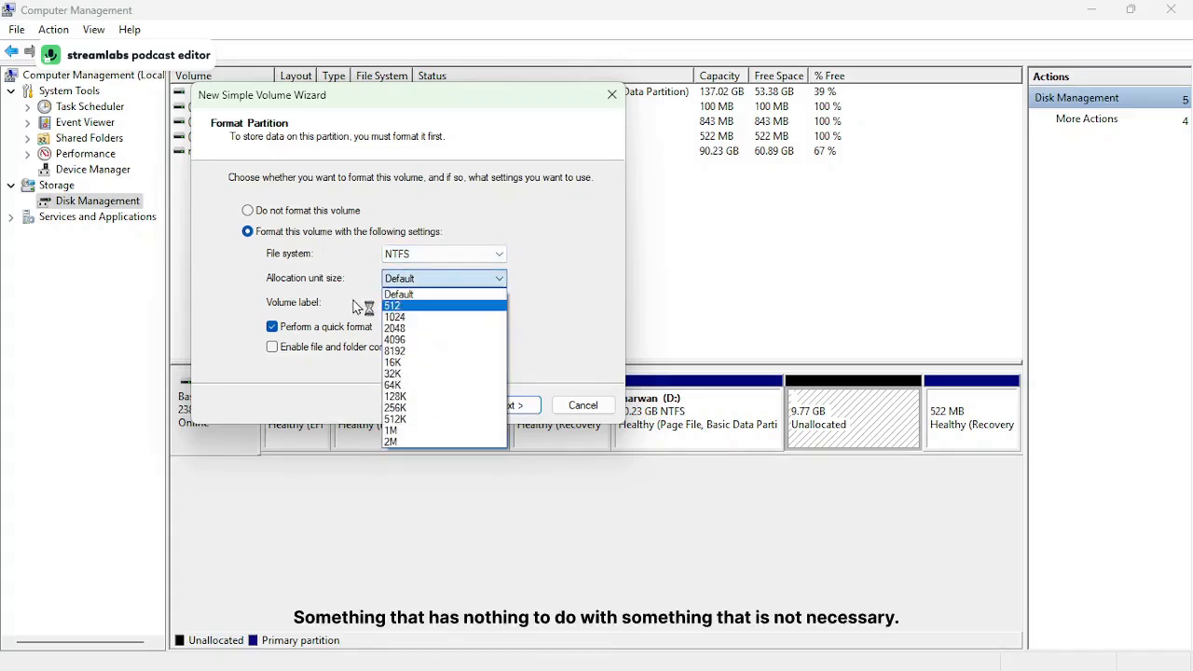
{"action": "left_click", "coordinate": [447, 293]}
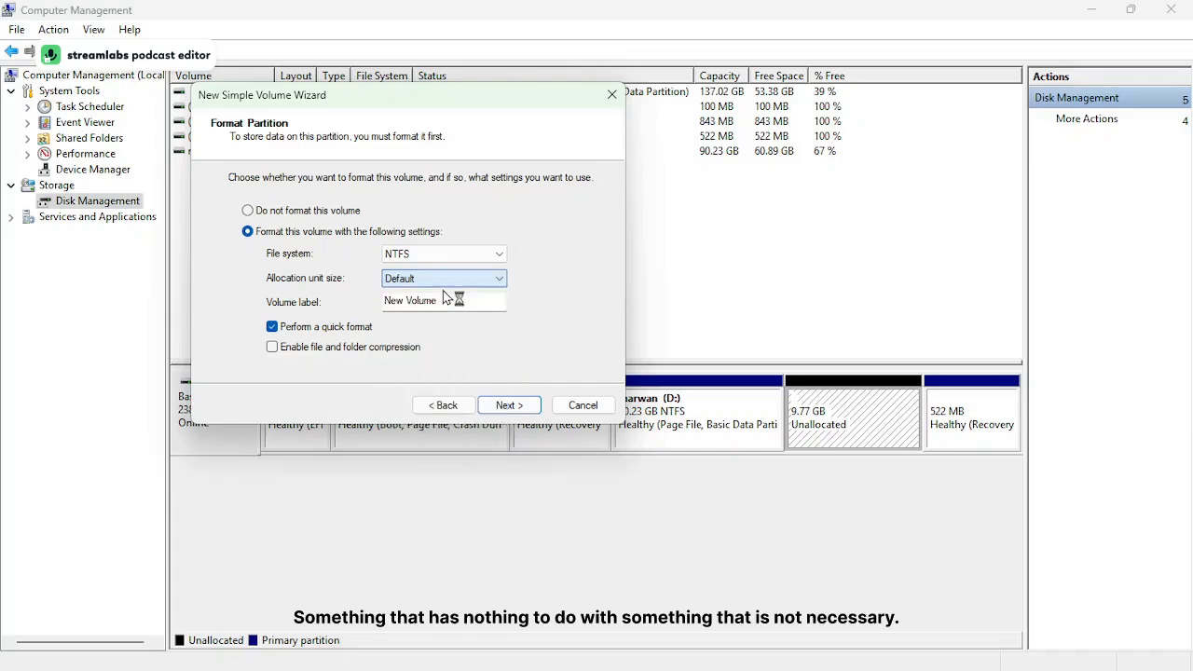
{"action": "left_click", "coordinate": [450, 298]}
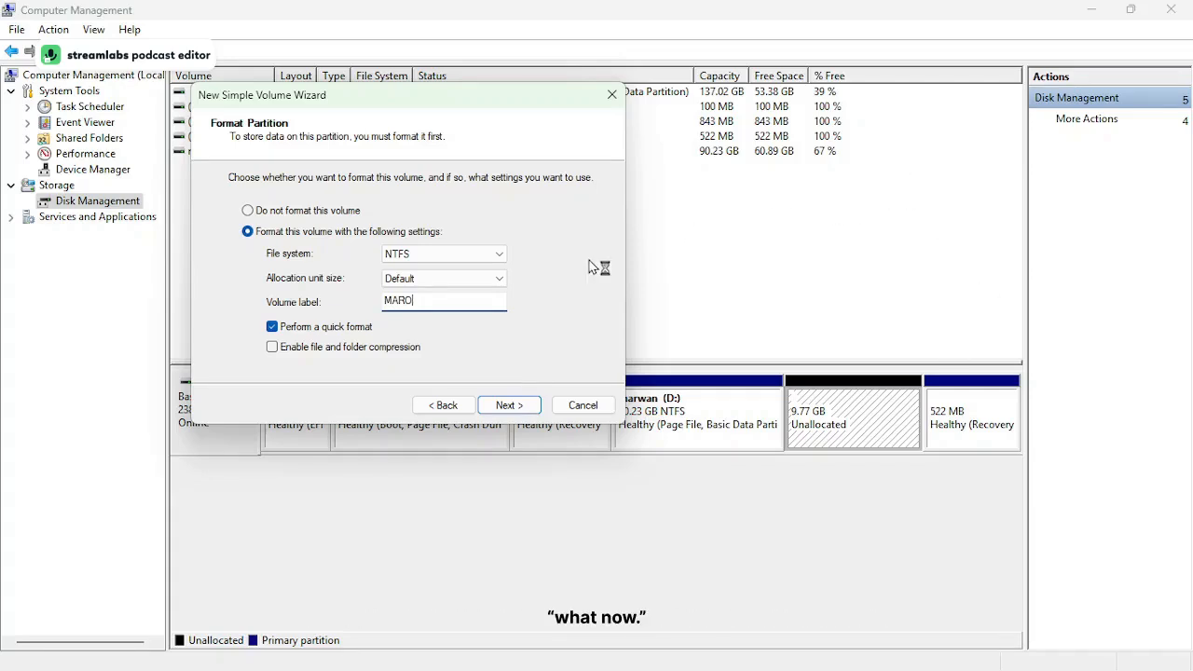
{"action": "left_click", "coordinate": [525, 405]}
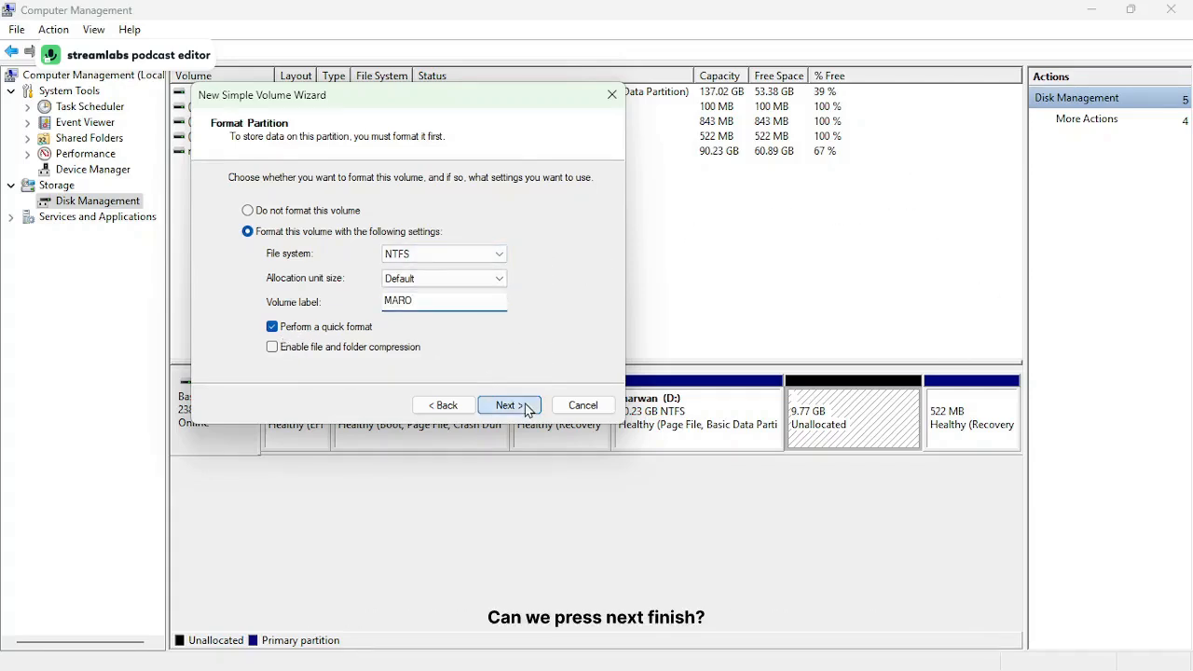
{"action": "left_click", "coordinate": [510, 406]}
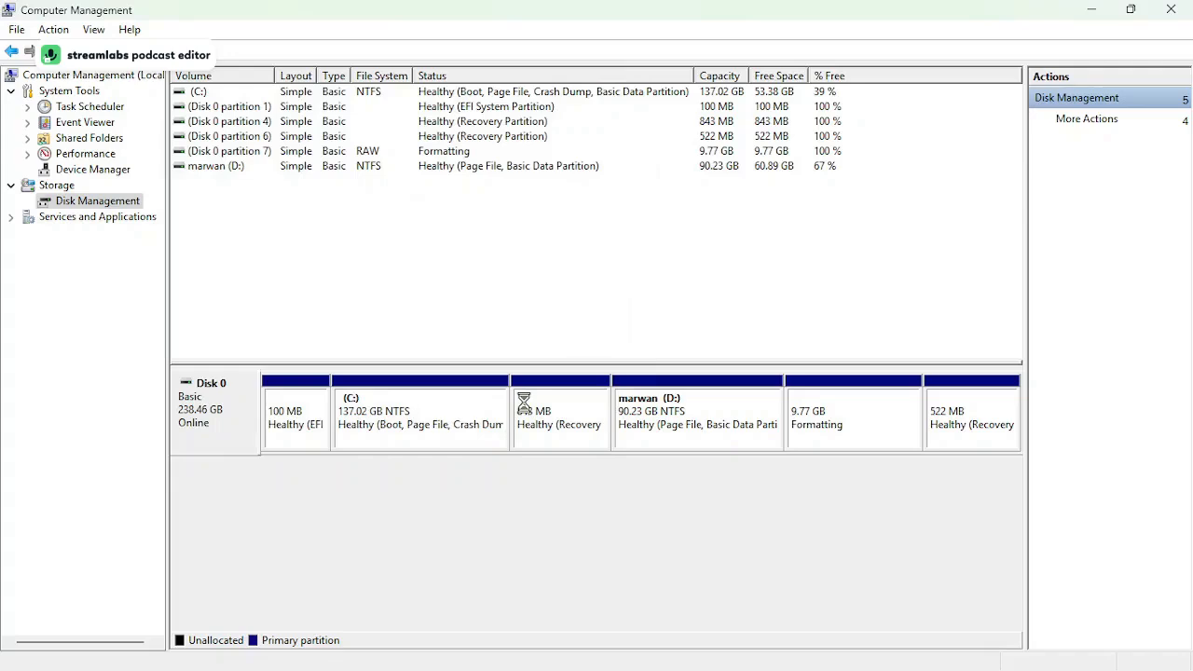
{"action": "left_click", "coordinate": [866, 431]}
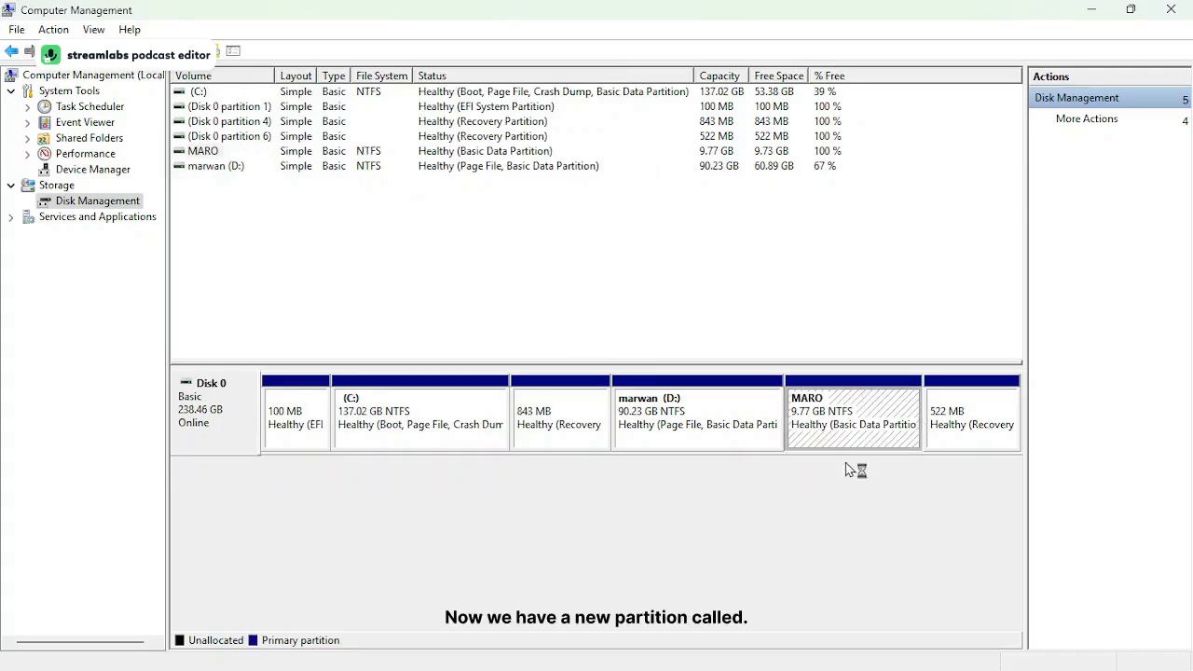
Switch to File Explorer and inspect the contents of the new MARO (A:) drive, returning to This PC.
{"action": "left_click", "coordinate": [1093, 10]}
{"action": "left_click", "coordinate": [260, 650]}
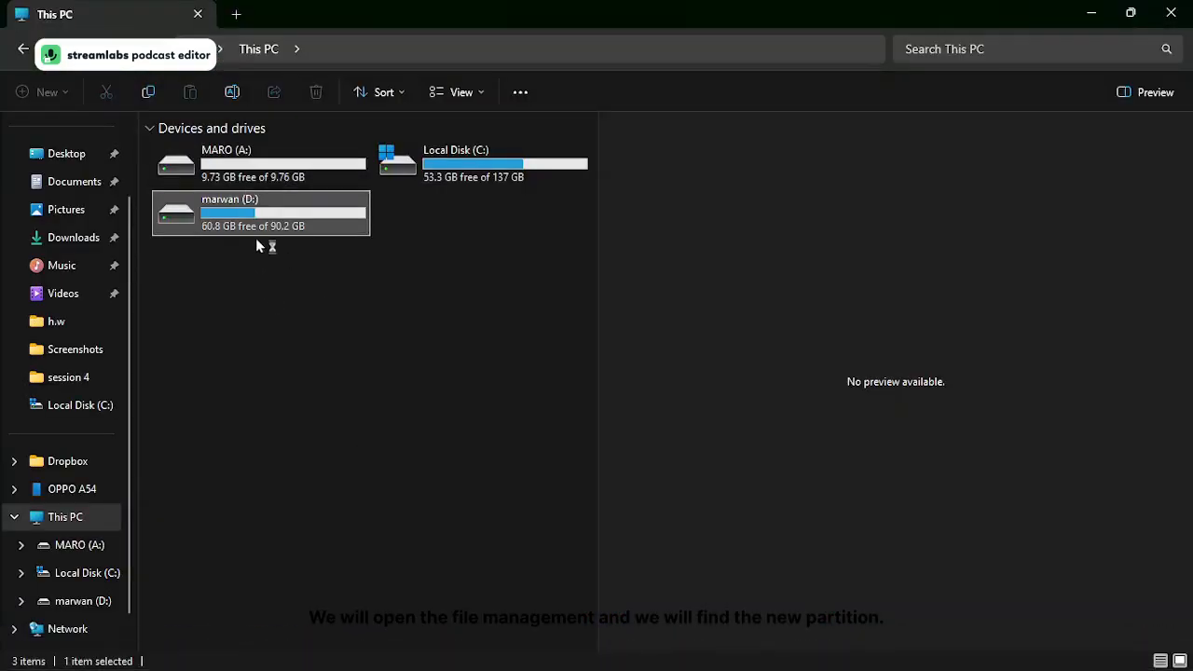
{"action": "left_click", "coordinate": [272, 168]}
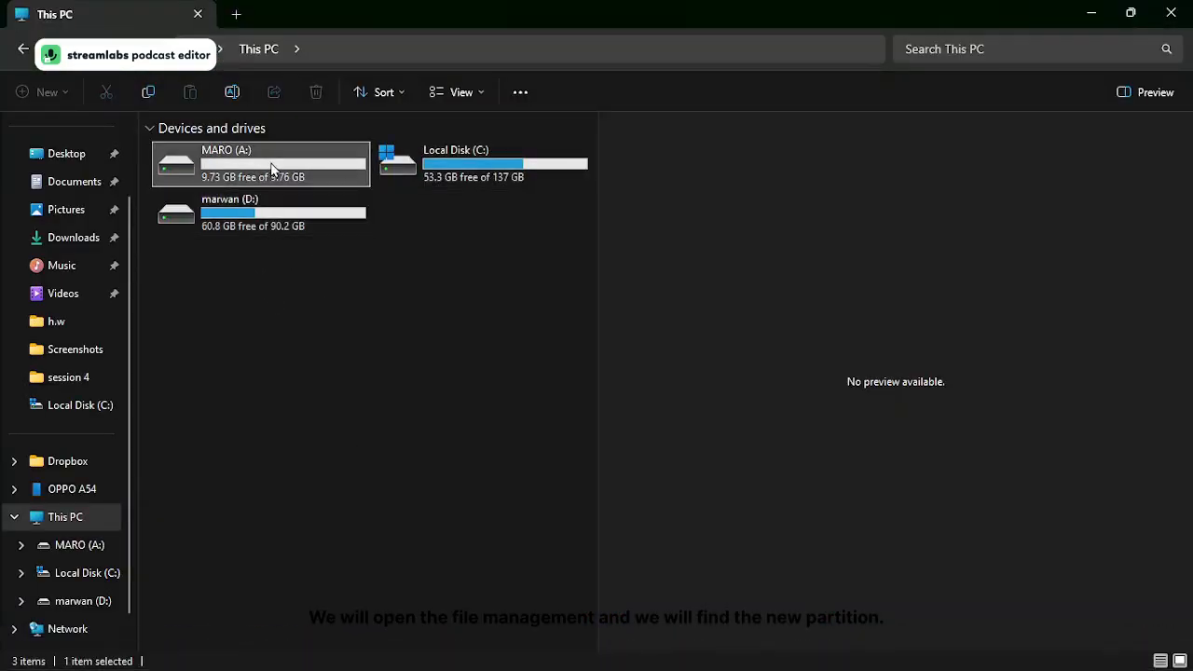
{"action": "double_click", "coordinate": [271, 168]}
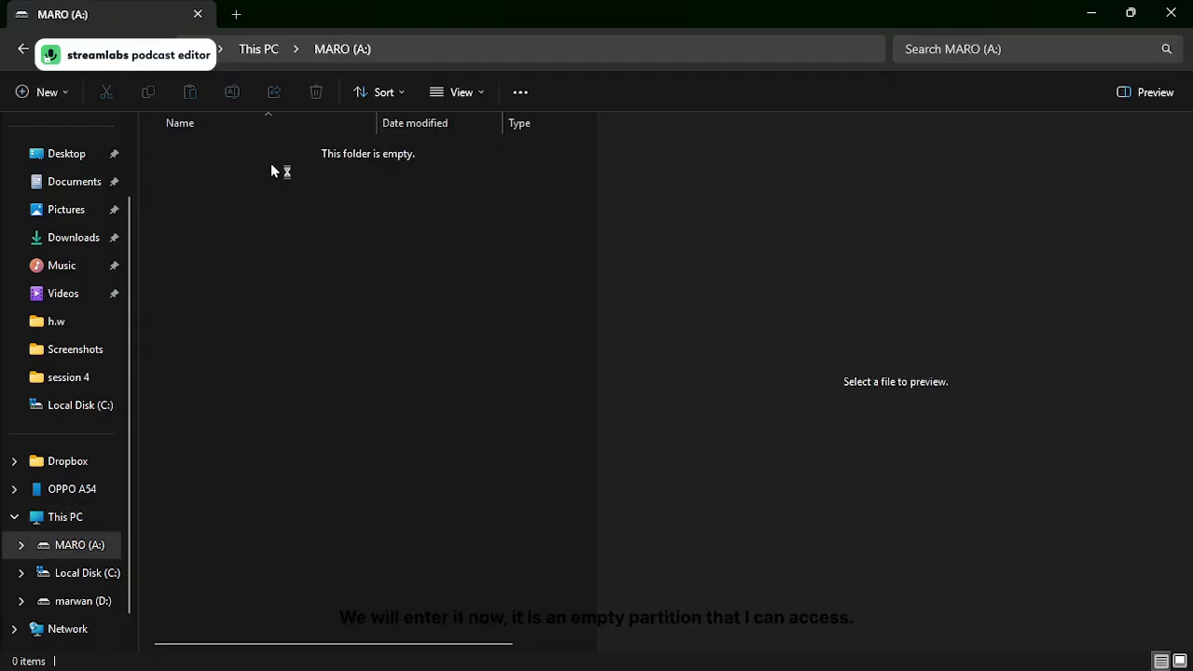
{"action": "key", "text": "alt+Left"}
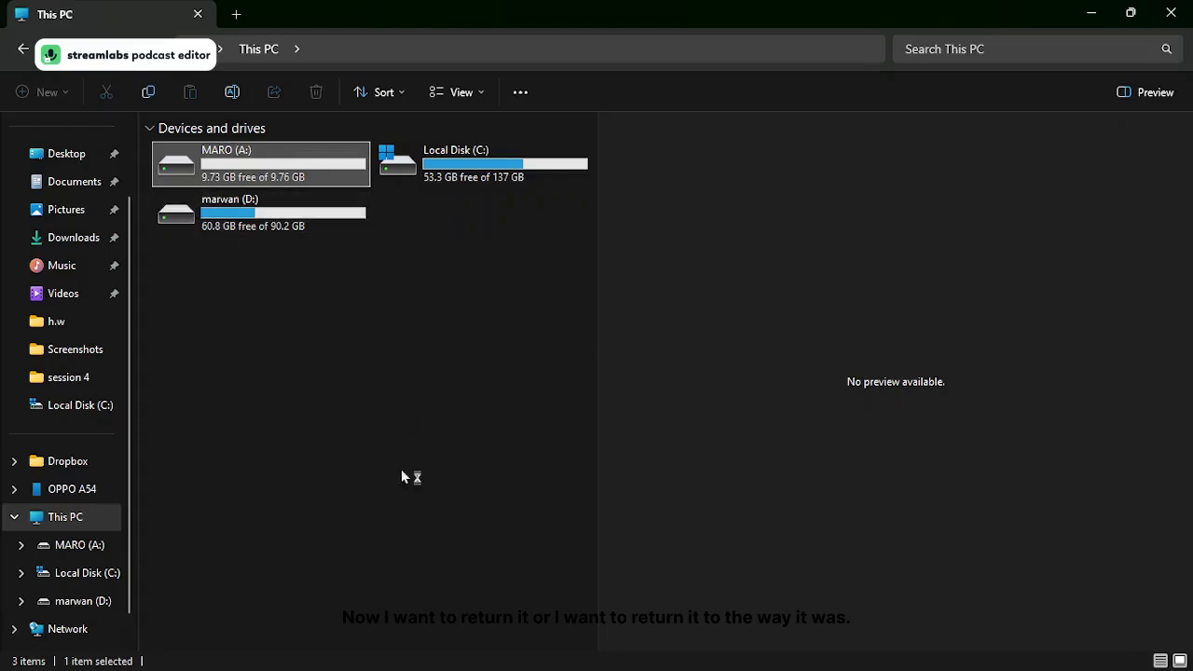
Switch back to Computer Management with the Disk Management view of Disk 0.
{"action": "mouse_move", "coordinate": [503, 669]}
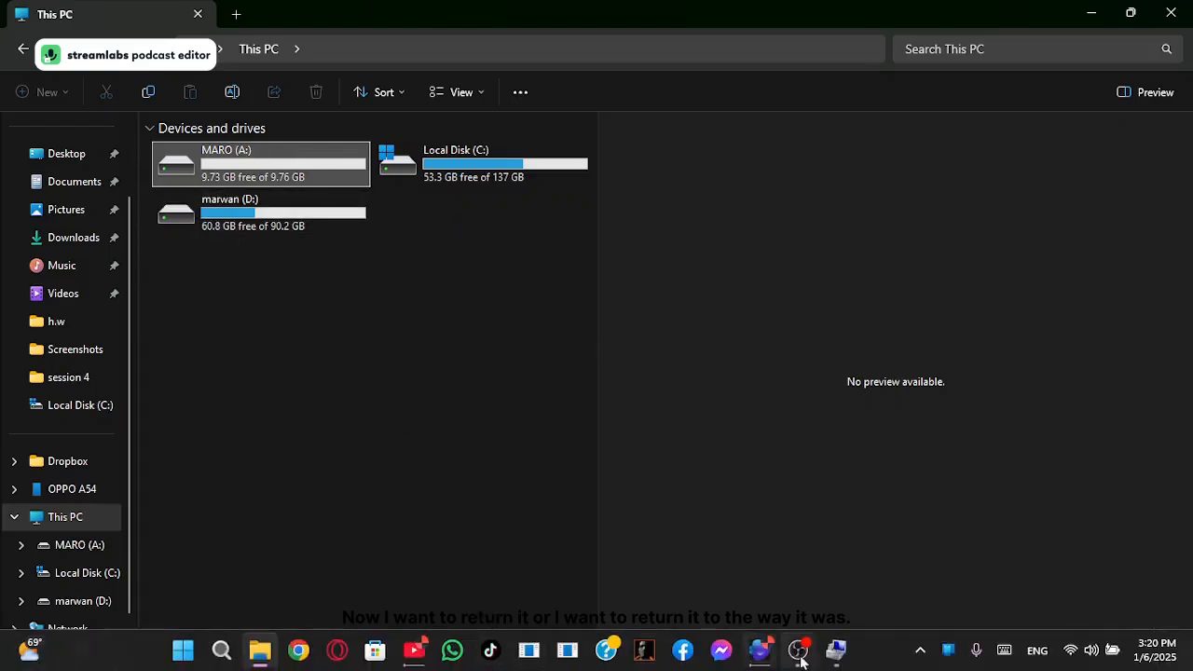
{"action": "left_click", "coordinate": [836, 650]}
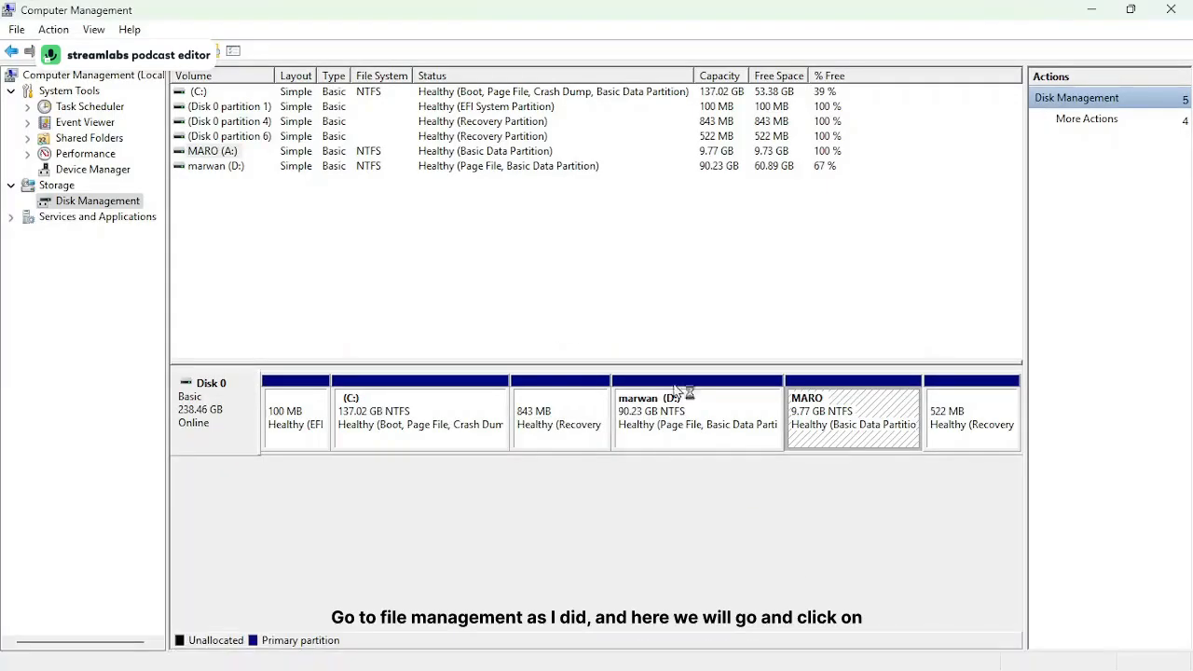
{"action": "right_click", "coordinate": [836, 410]}
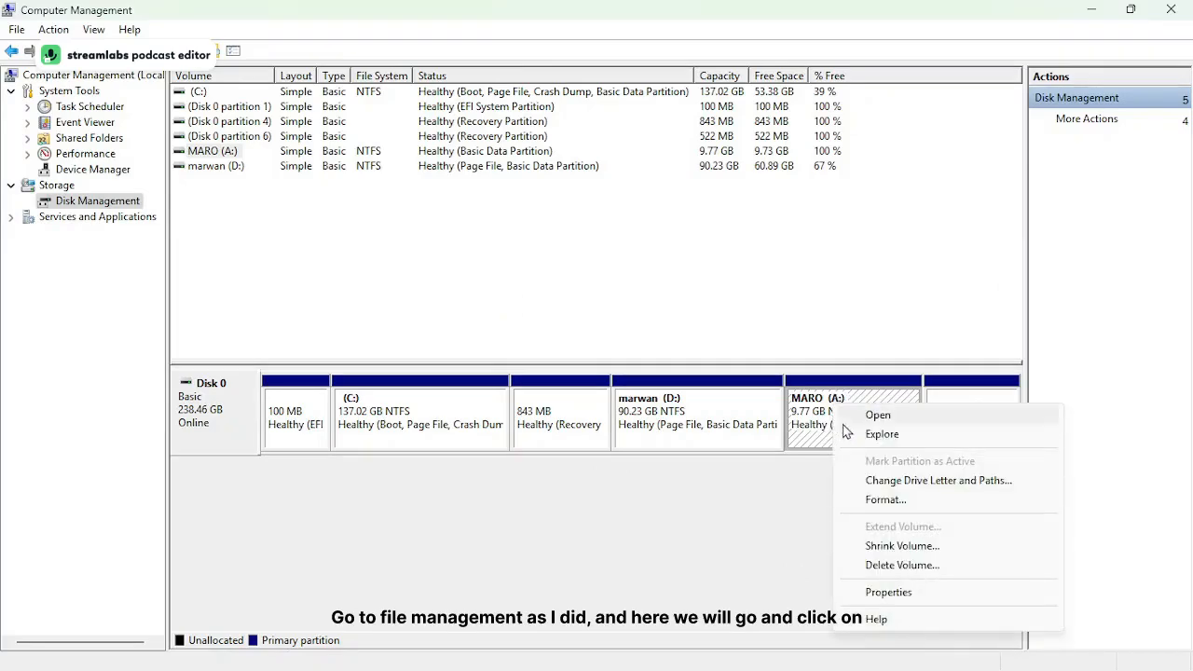
{"action": "left_click", "coordinate": [893, 501]}
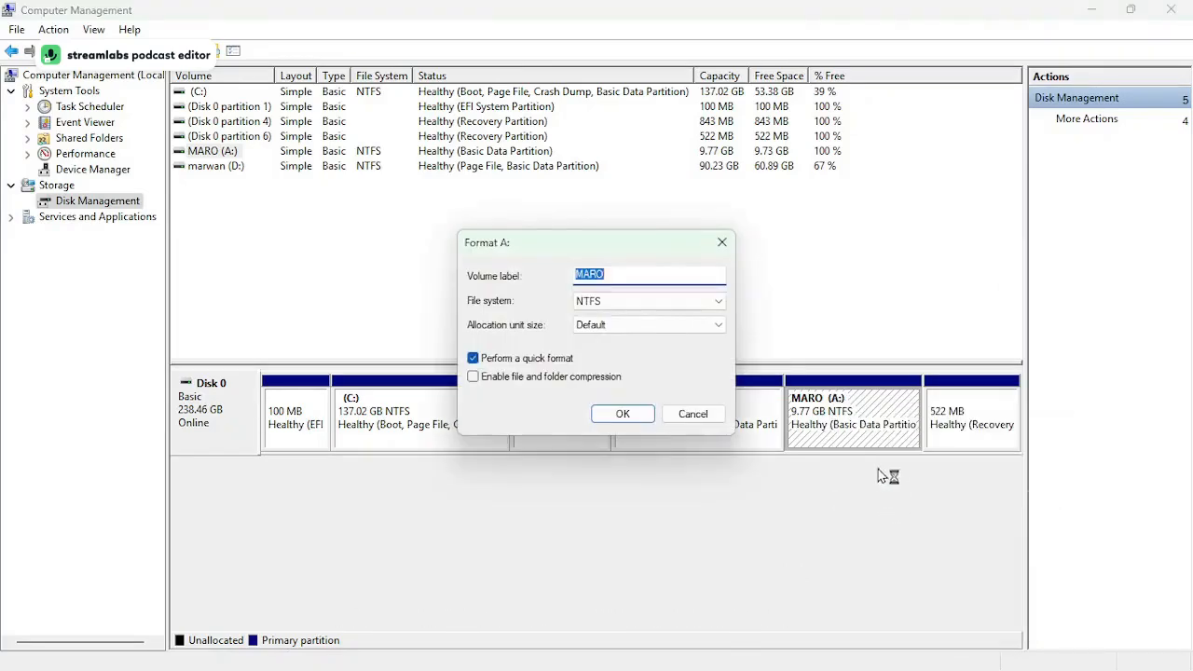
{"action": "left_click", "coordinate": [692, 413]}
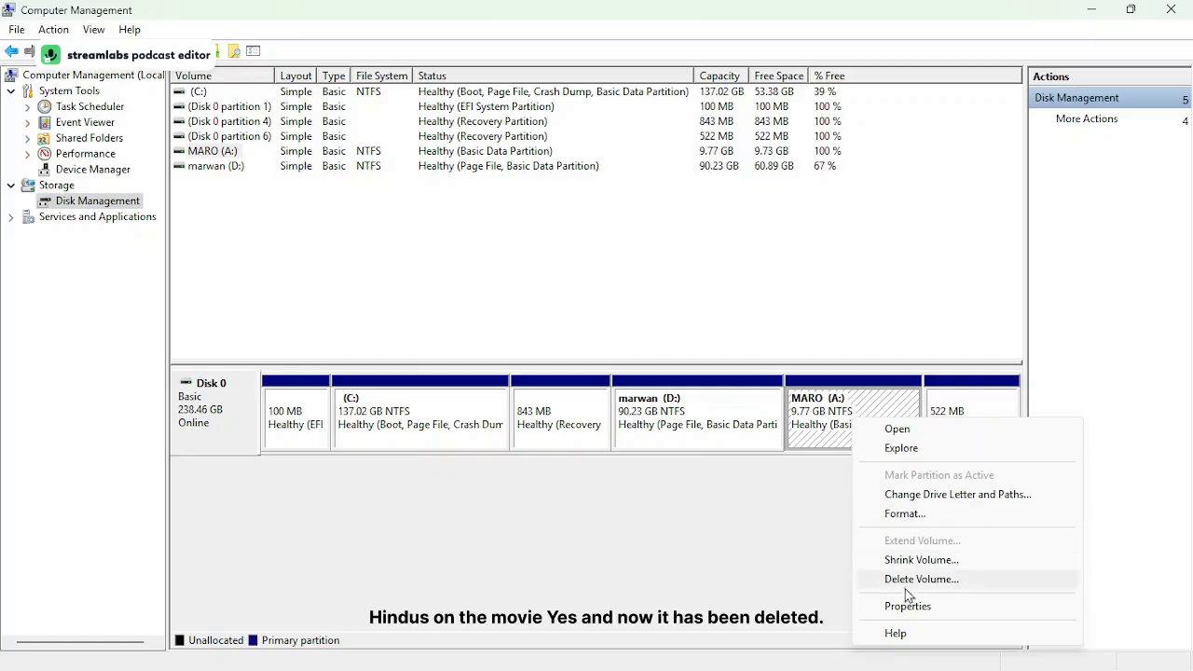
Delete the MARO (A:) volume from Disk 0 and accept erasing its data.
{"action": "left_click", "coordinate": [921, 579]}
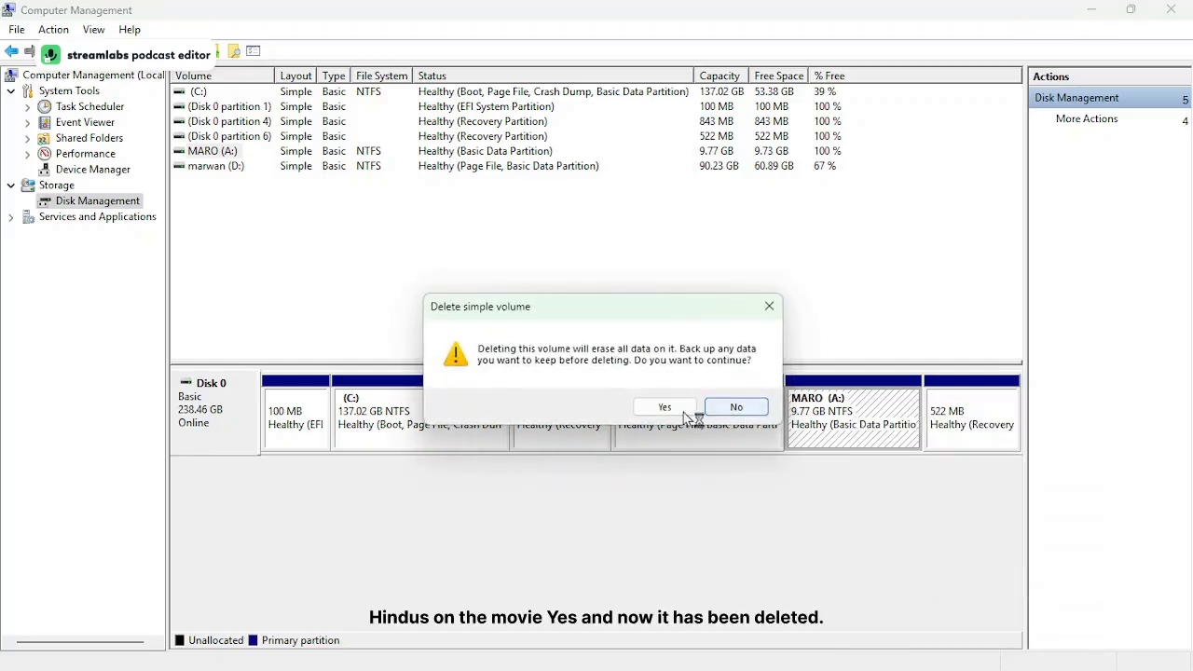
{"action": "left_click", "coordinate": [676, 409]}
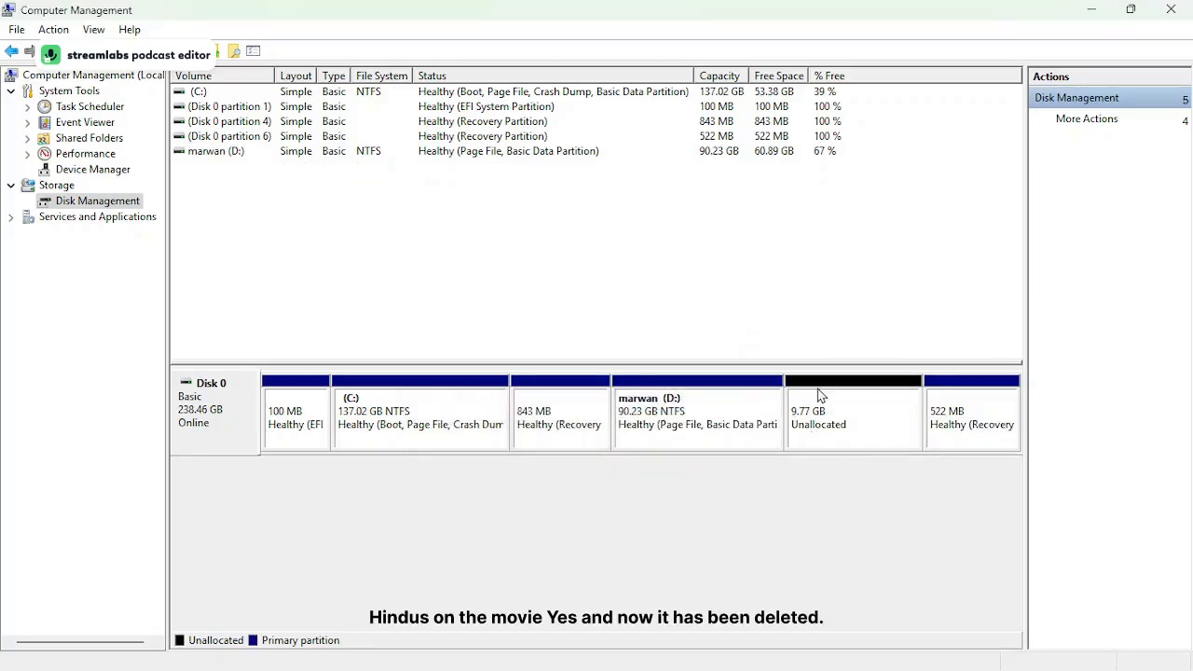
Extend the D: volume with the 10000 MB of unallocated space on Disk 0, completing the Extend Volume Wizard.
{"action": "right_click", "coordinate": [700, 410]}
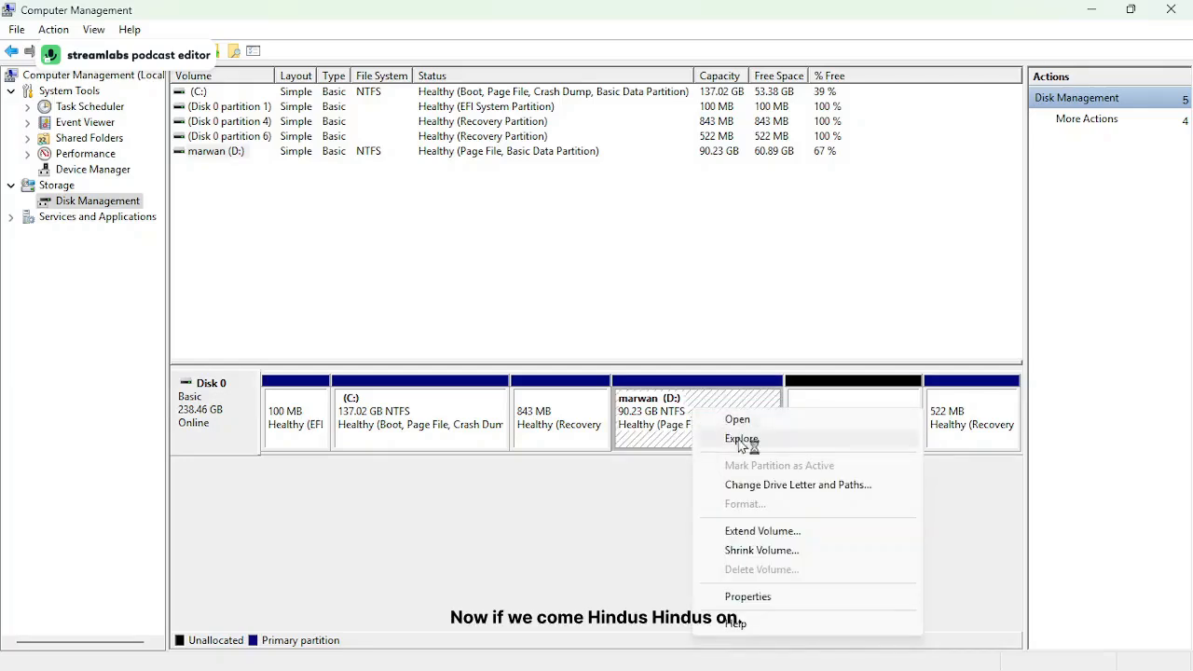
{"action": "left_click", "coordinate": [778, 532]}
{"action": "left_click", "coordinate": [508, 420]}
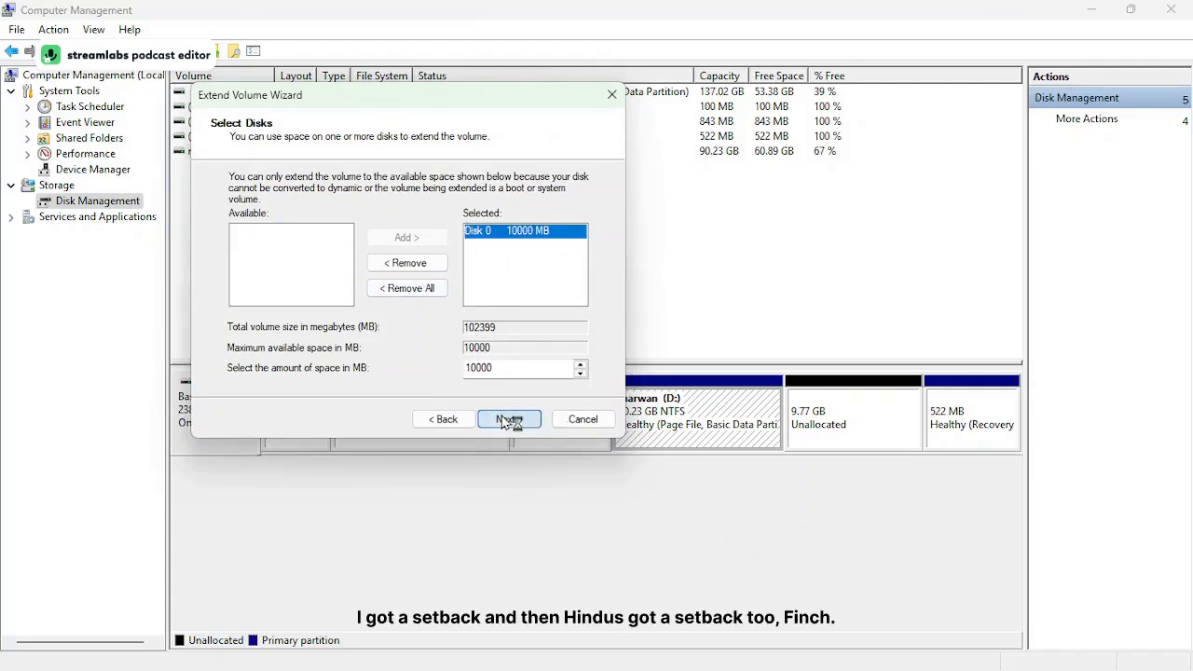
{"action": "left_click", "coordinate": [508, 419]}
{"action": "left_click", "coordinate": [508, 420]}
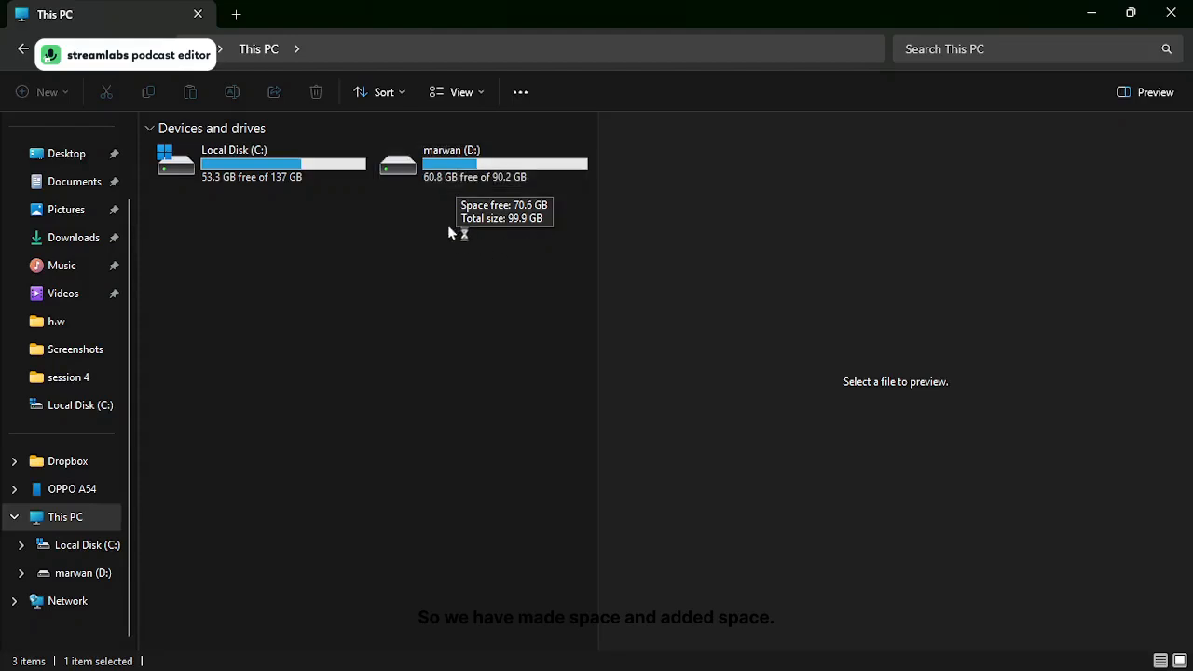
Search Windows for "COMP" and launch Computer Management.
{"action": "left_click", "coordinate": [1088, 15]}
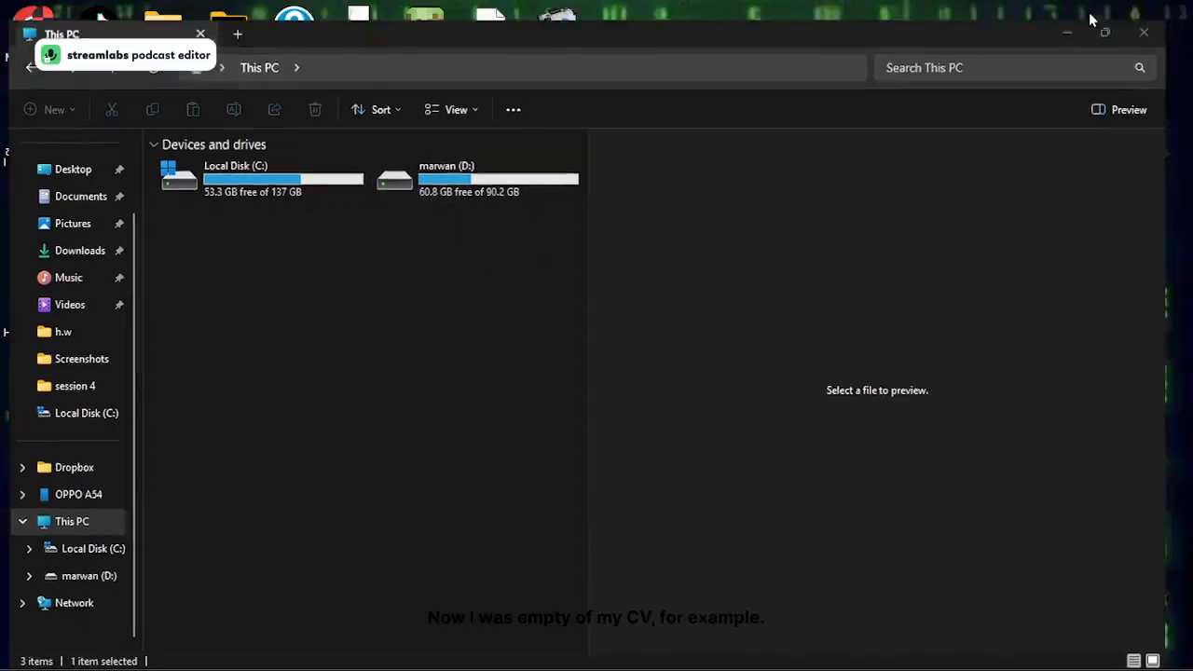
{"action": "left_click", "coordinate": [298, 651]}
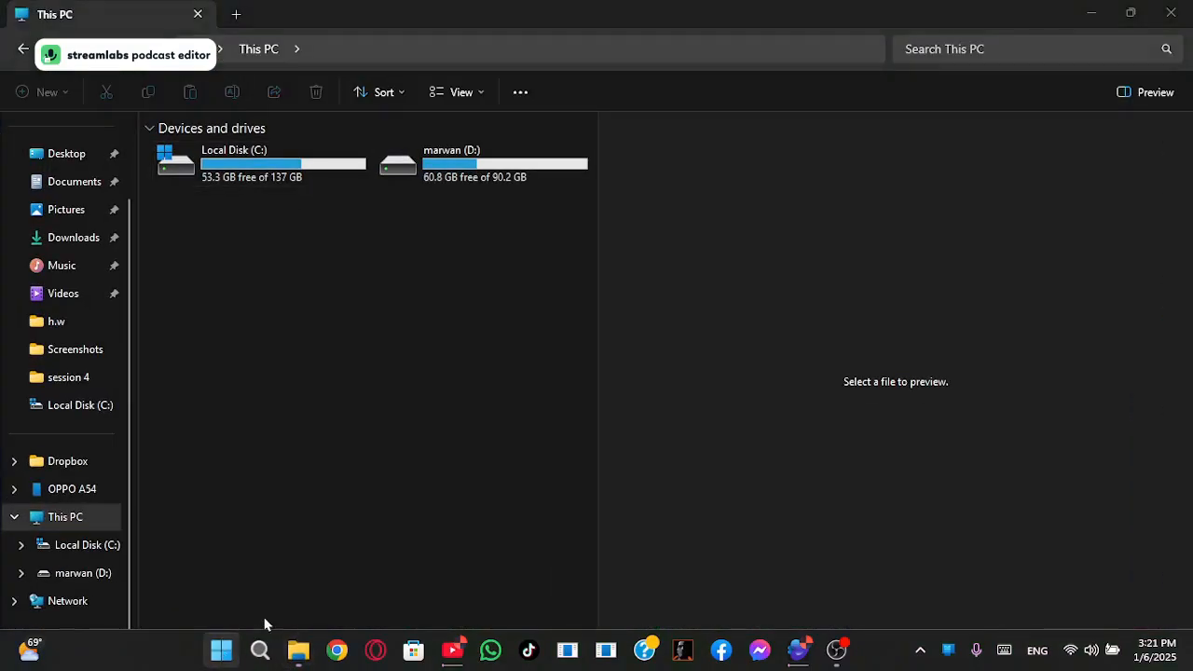
{"action": "key", "text": "super"}
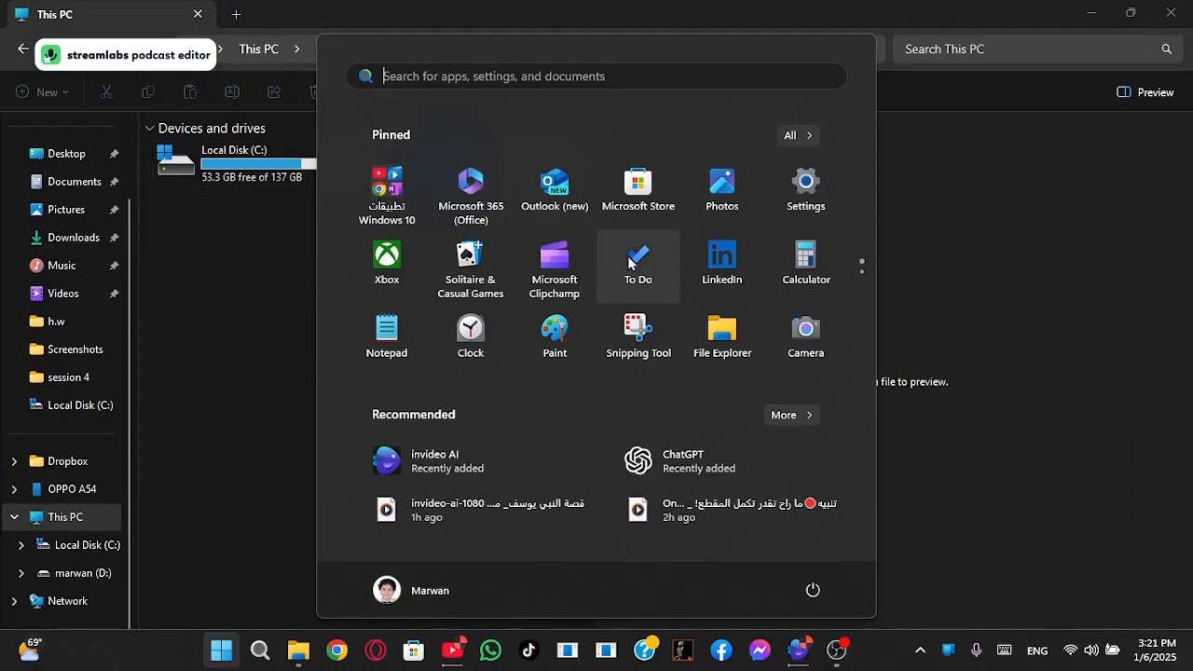
{"action": "scroll", "coordinate": [624, 279], "scroll_direction": "down", "scroll_amount": 1}
{"action": "scroll", "coordinate": [597, 280], "scroll_direction": "up", "scroll_amount": 1}
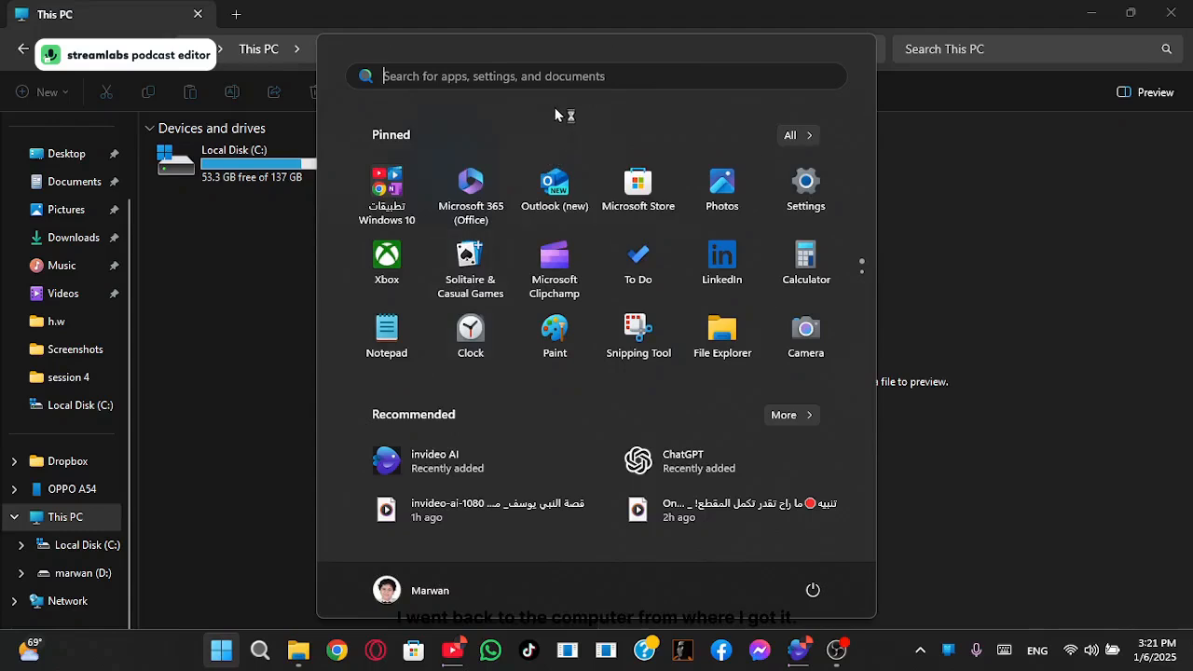
{"action": "type", "text": "COM"}
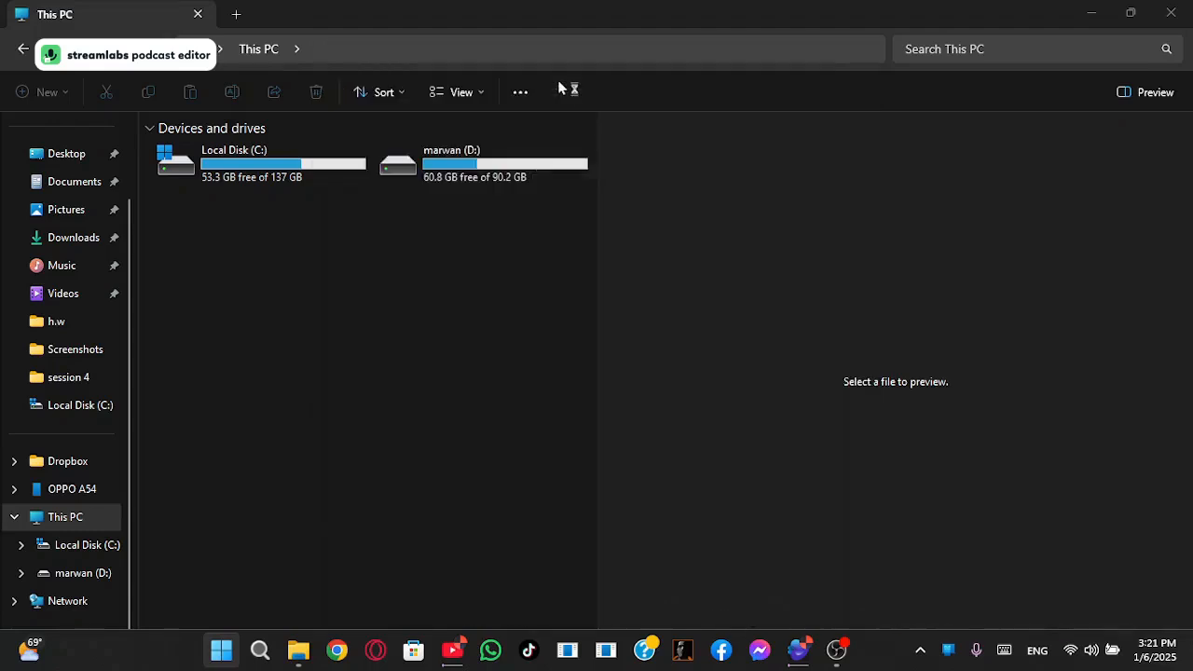
{"action": "type", "text": "P"}
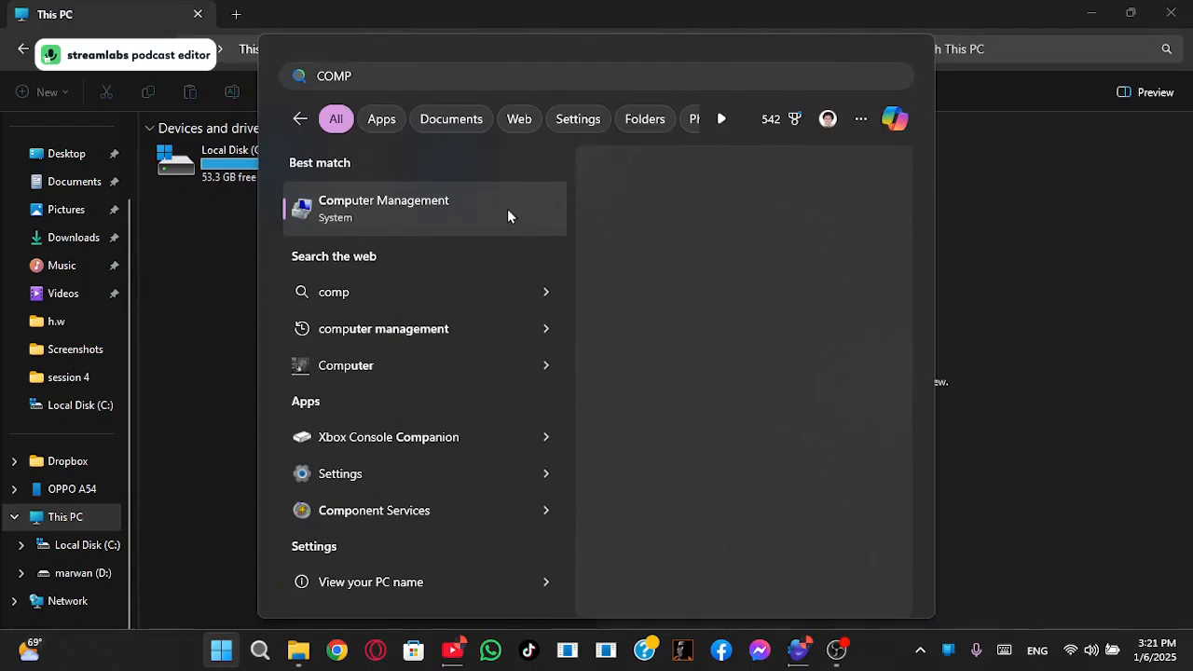
{"action": "left_click", "coordinate": [509, 209]}
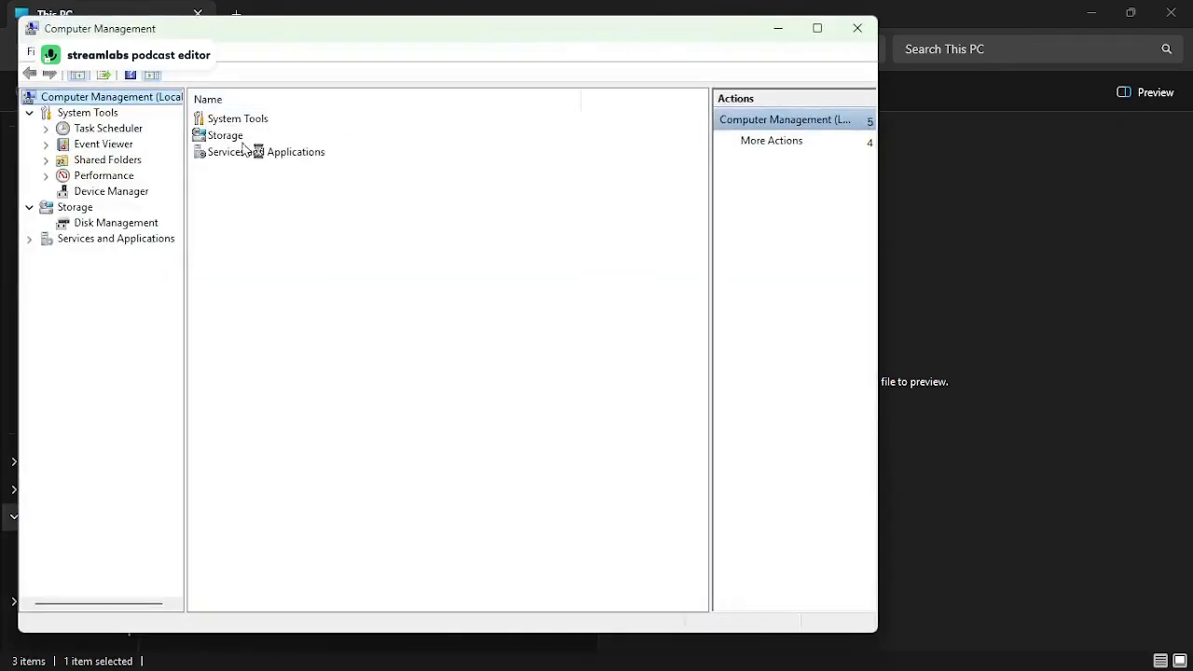
Open Disk Management within the Storage section.
{"action": "left_click", "coordinate": [230, 135]}
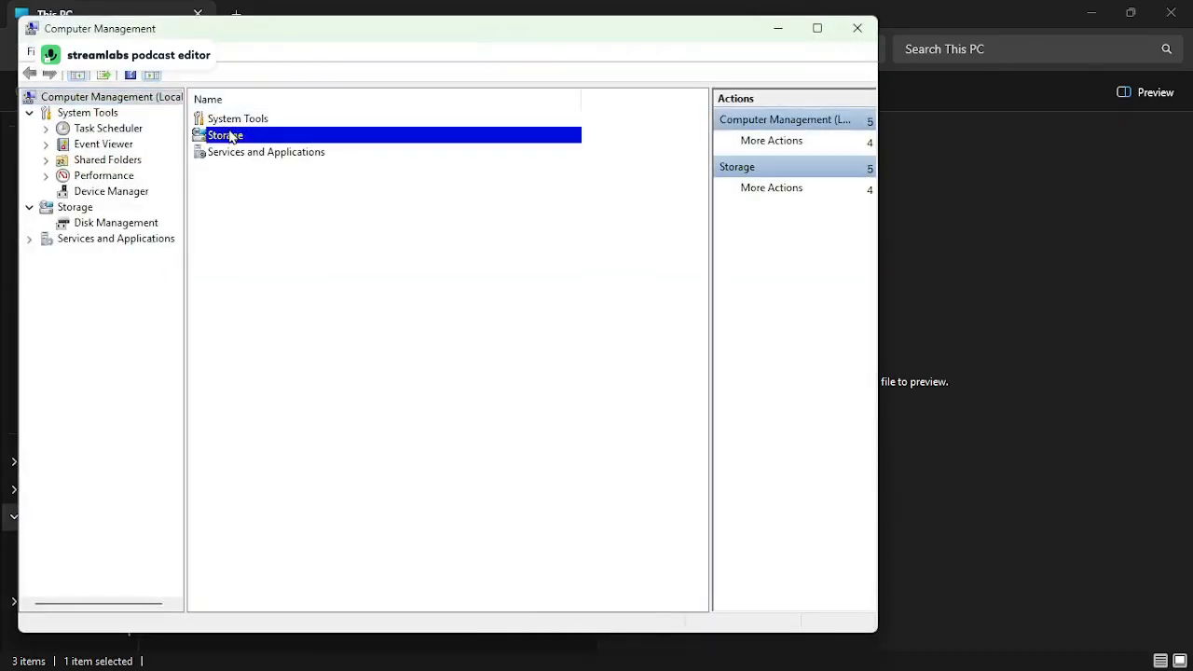
{"action": "double_click", "coordinate": [236, 140]}
{"action": "double_click", "coordinate": [269, 119]}
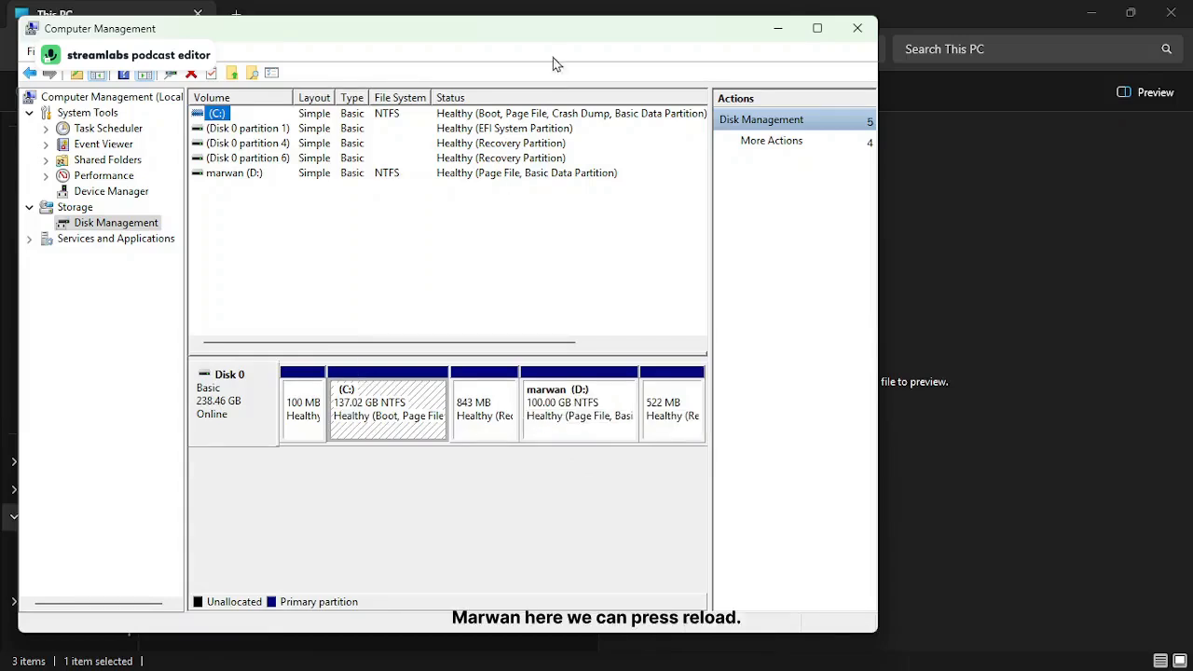
Move the Computer Management window clear of the drives, switch to File Explorer and refresh This PC to check the drive sizes.
{"action": "left_click_drag", "start_coordinate": [544, 25], "coordinate": [595, 294]}
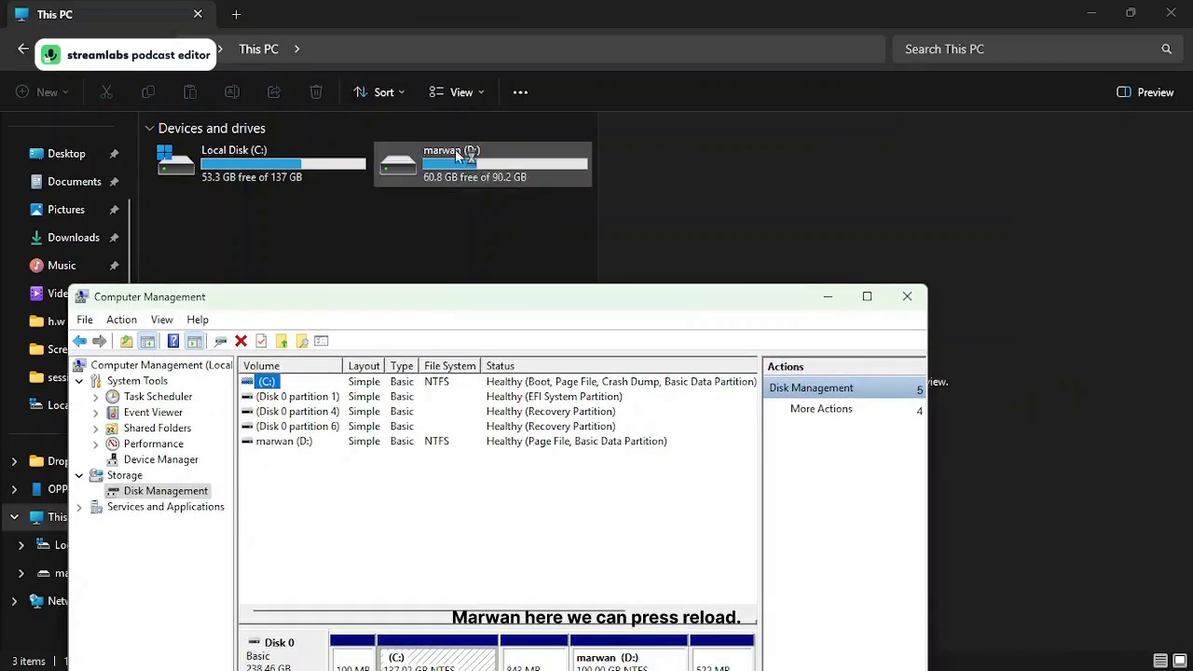
{"action": "left_click", "coordinate": [298, 181]}
{"action": "left_click", "coordinate": [145, 47]}
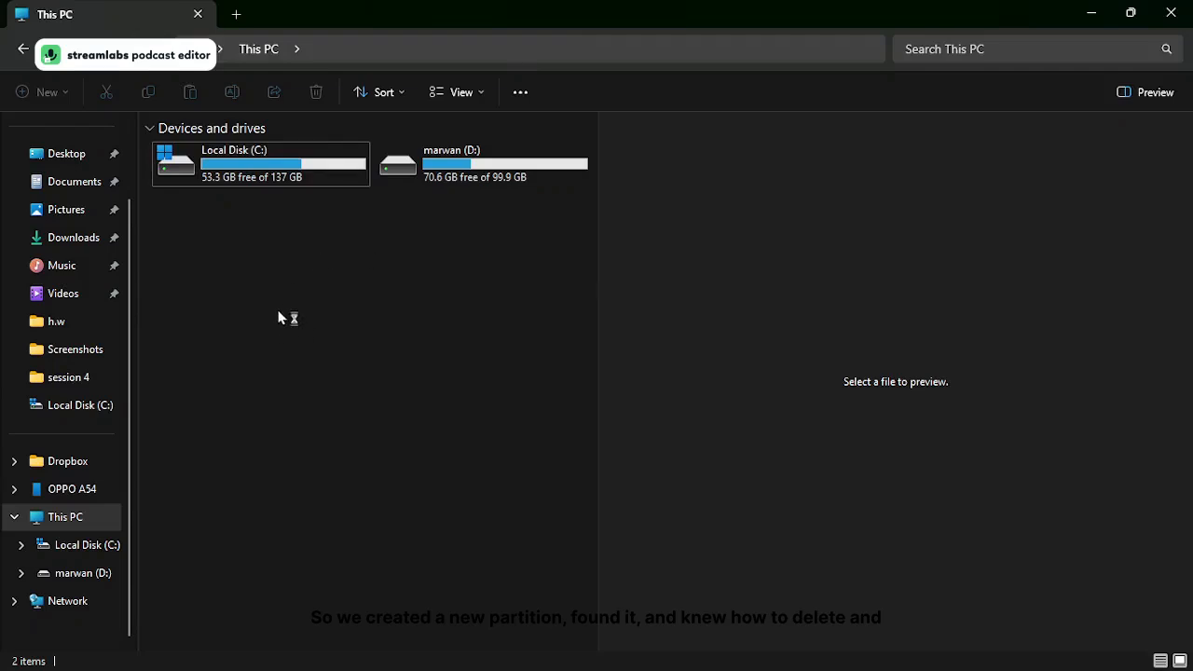
{"action": "double_click", "coordinate": [285, 171]}
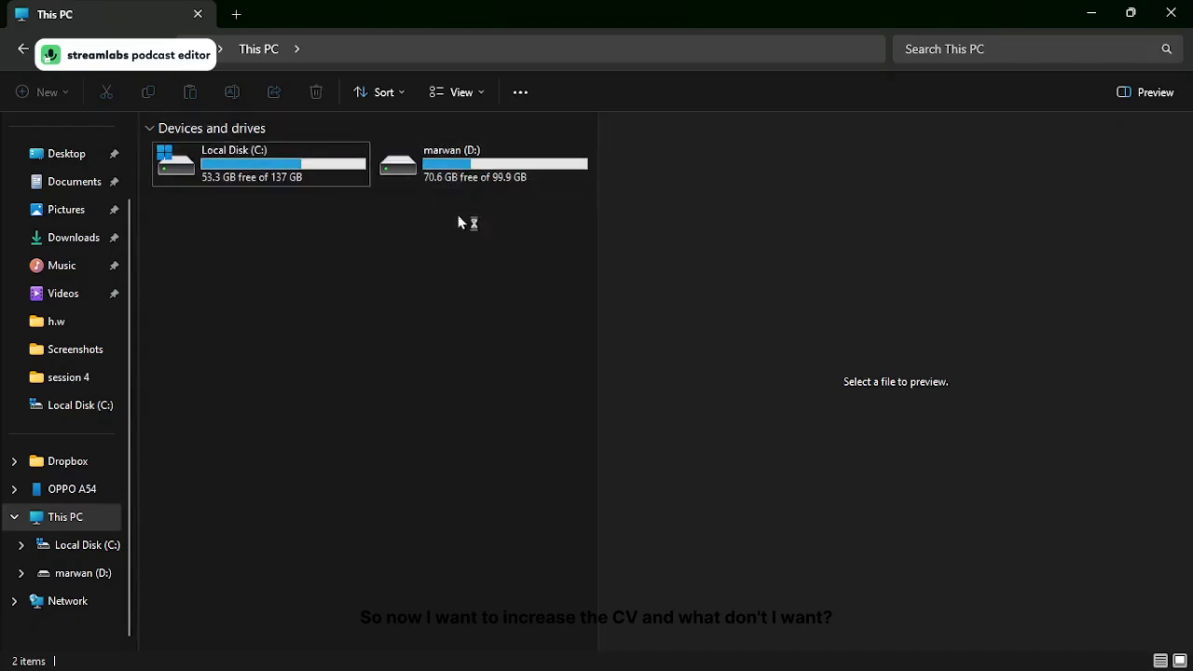
Switch to Computer Management, maximize it, and examine the D: volume and the recovery partitions, checking which actions the 843 MB one offers.
{"action": "mouse_move", "coordinate": [345, 670]}
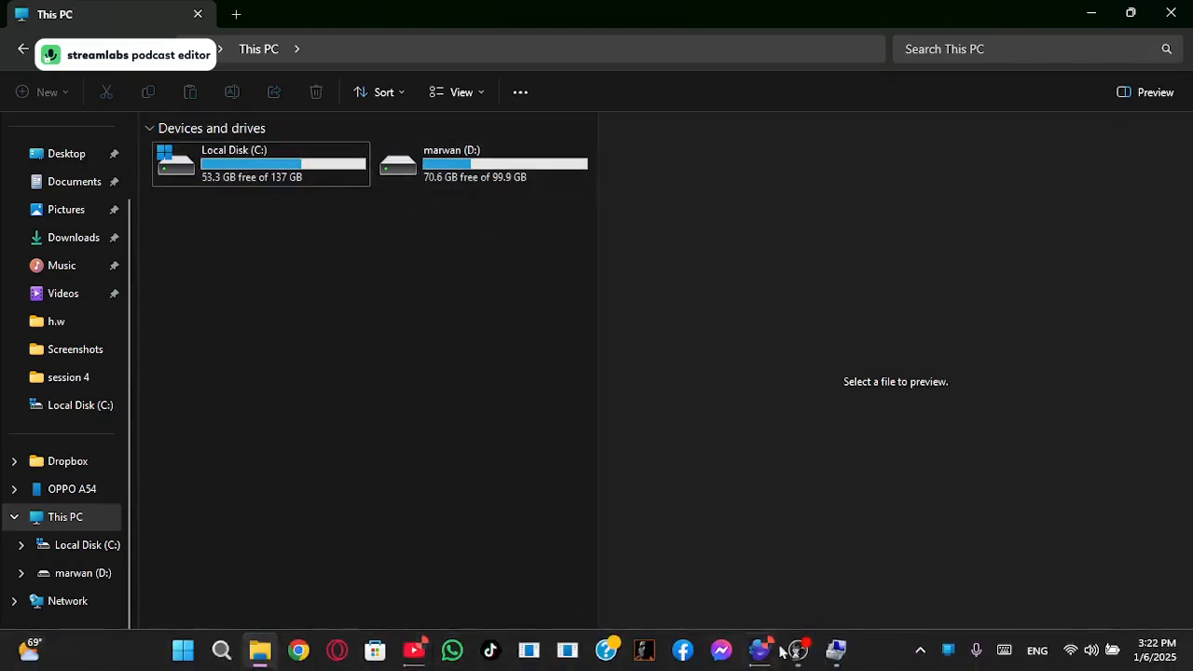
{"action": "left_click", "coordinate": [825, 657]}
{"action": "left_click_drag", "start_coordinate": [453, 285], "coordinate": [482, 4]}
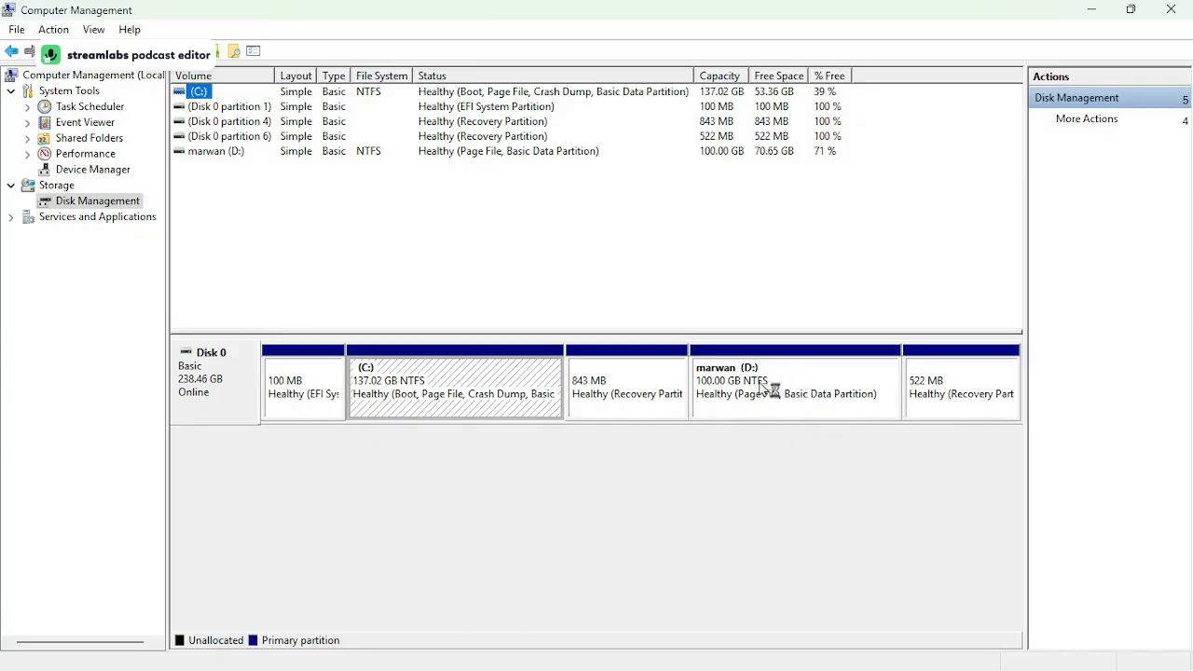
{"action": "left_click", "coordinate": [852, 415]}
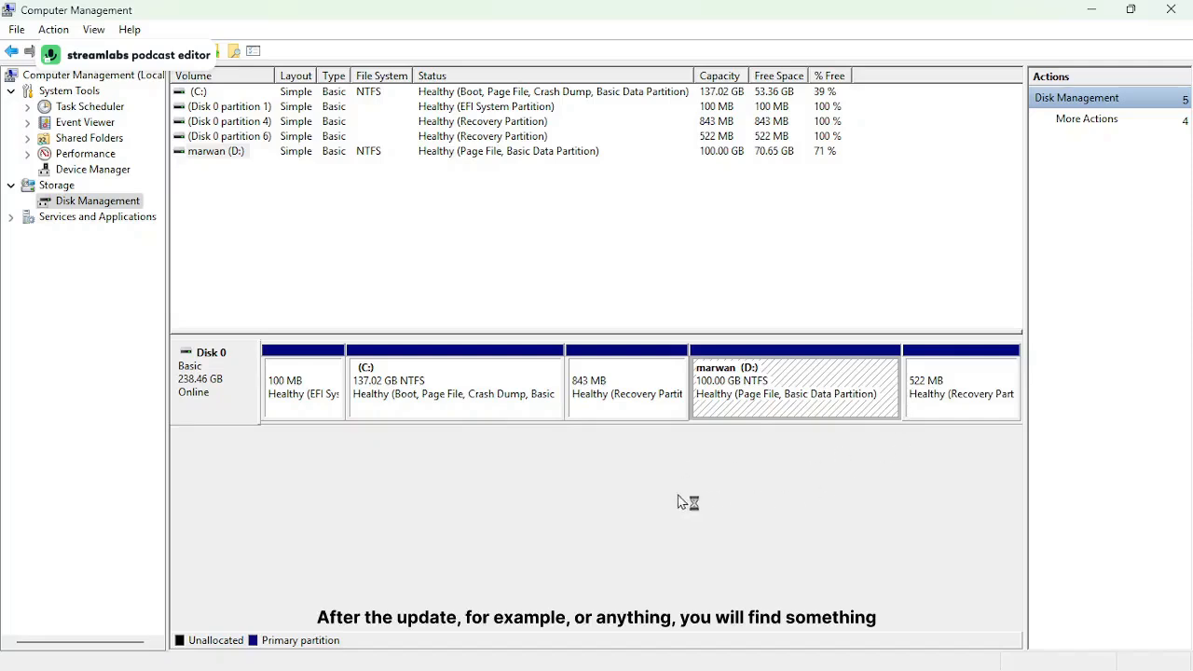
{"action": "left_click", "coordinate": [635, 392]}
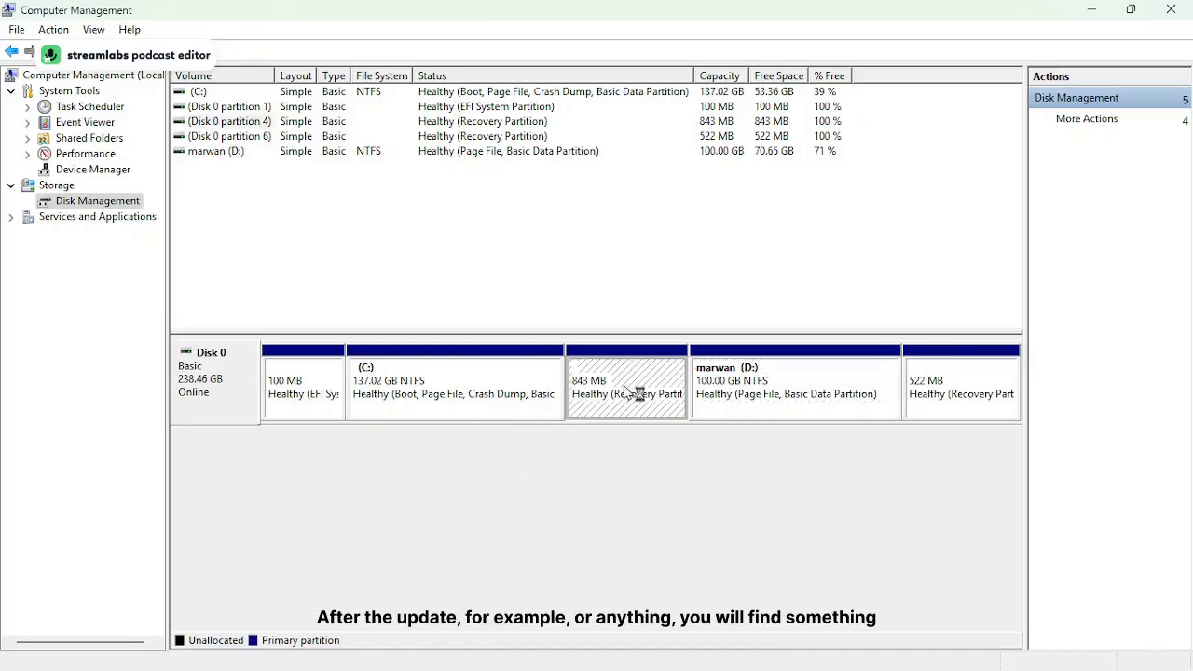
{"action": "left_click", "coordinate": [936, 387]}
{"action": "right_click", "coordinate": [629, 410]}
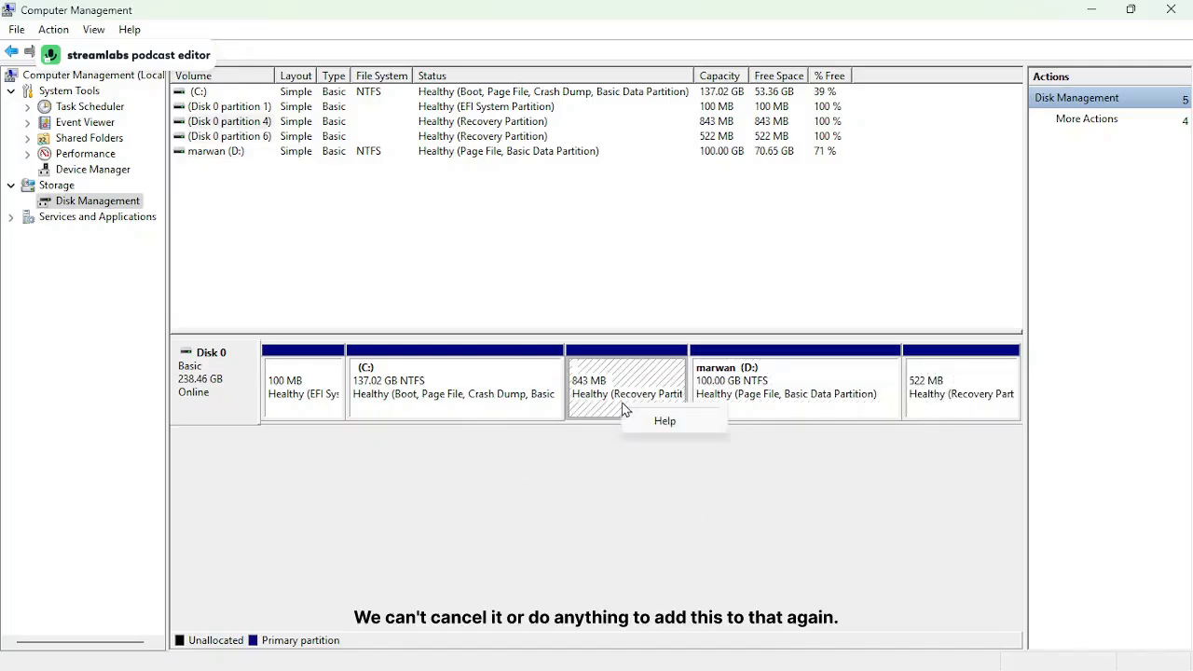
{"action": "left_click", "coordinate": [574, 513]}
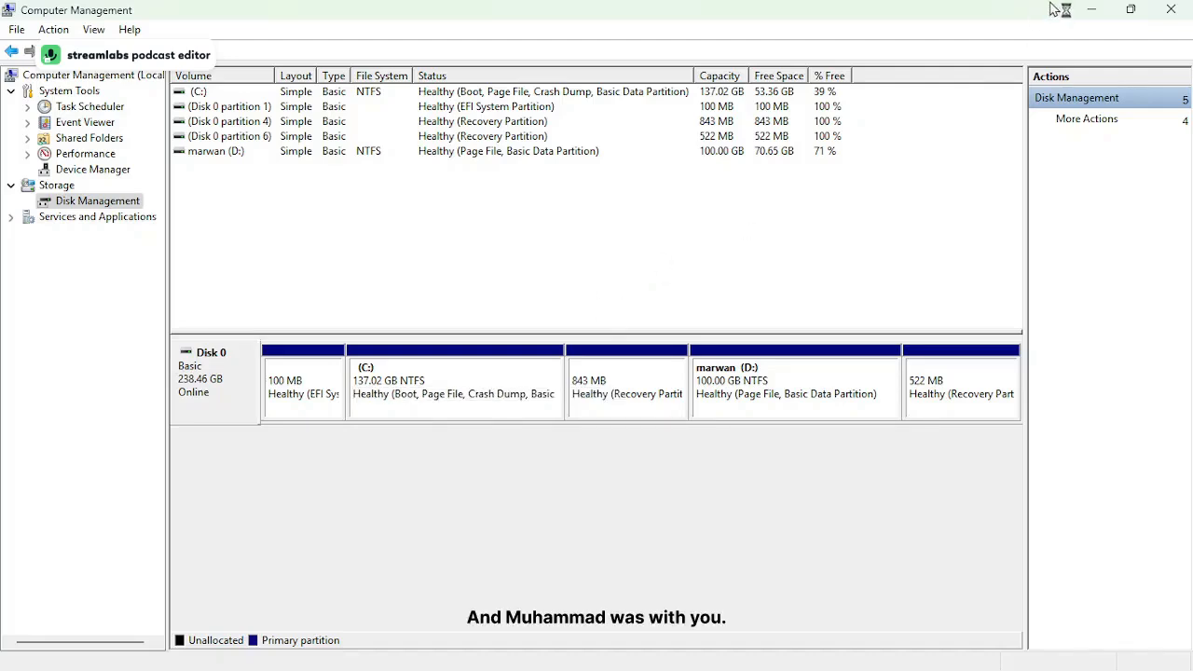
Minimize Computer Management and switch to OBS Studio.
{"action": "left_click", "coordinate": [1091, 12]}
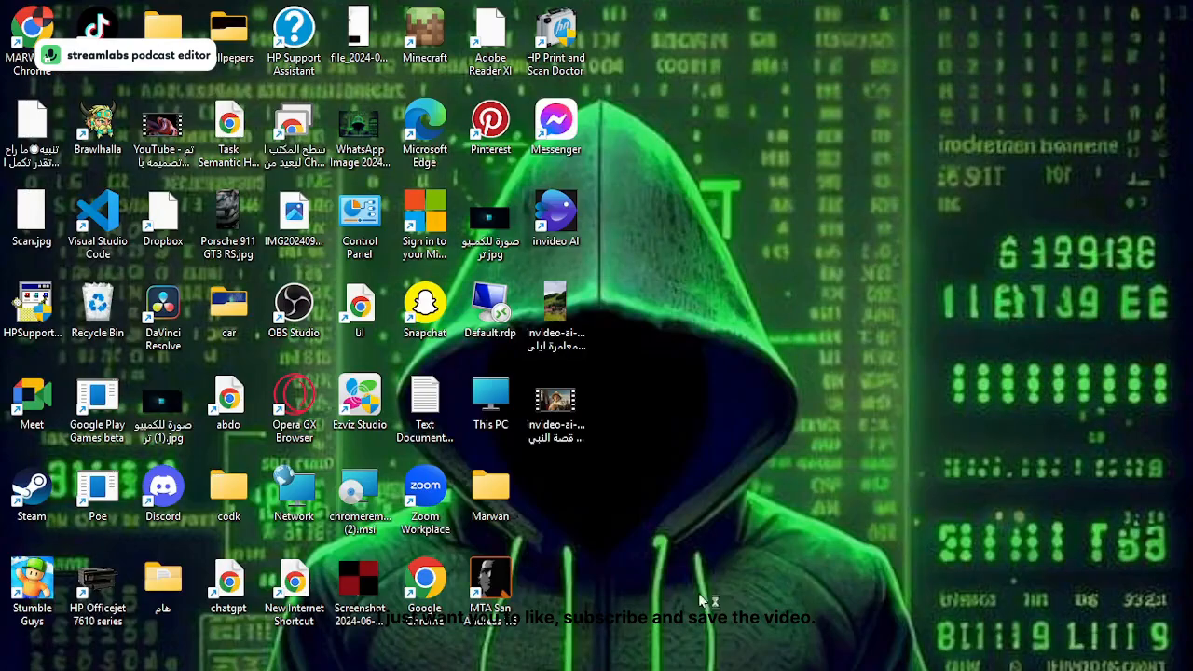
{"action": "mouse_move", "coordinate": [645, 666]}
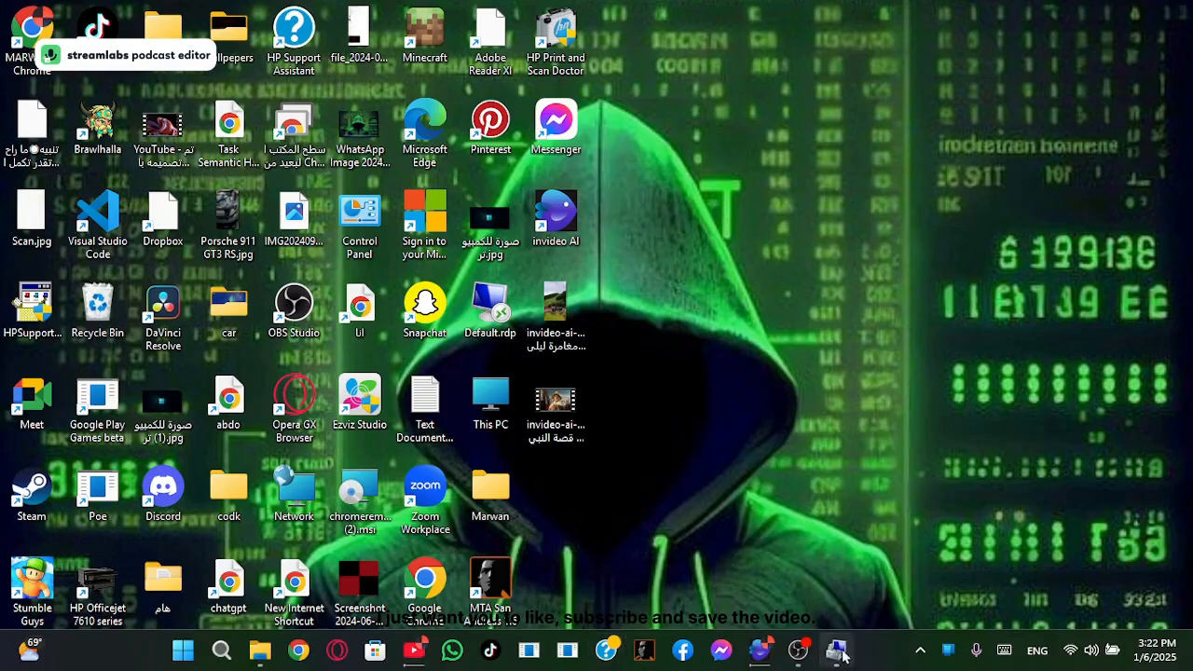
{"action": "mouse_move", "coordinate": [839, 656]}
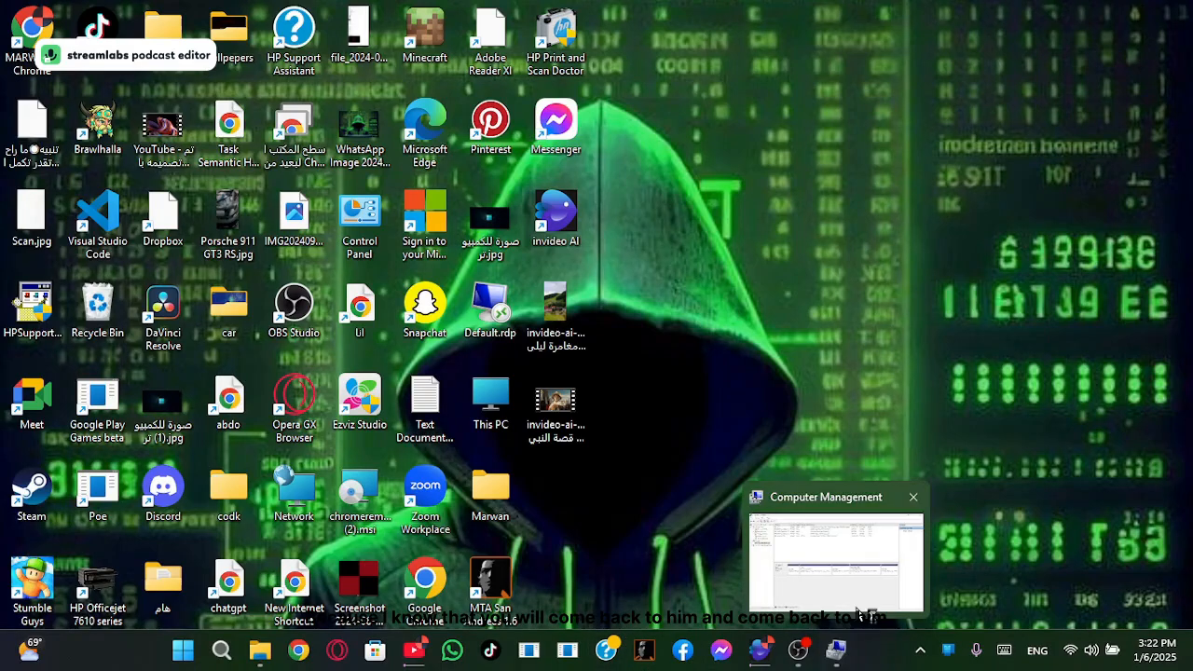
{"action": "left_click", "coordinate": [799, 652]}
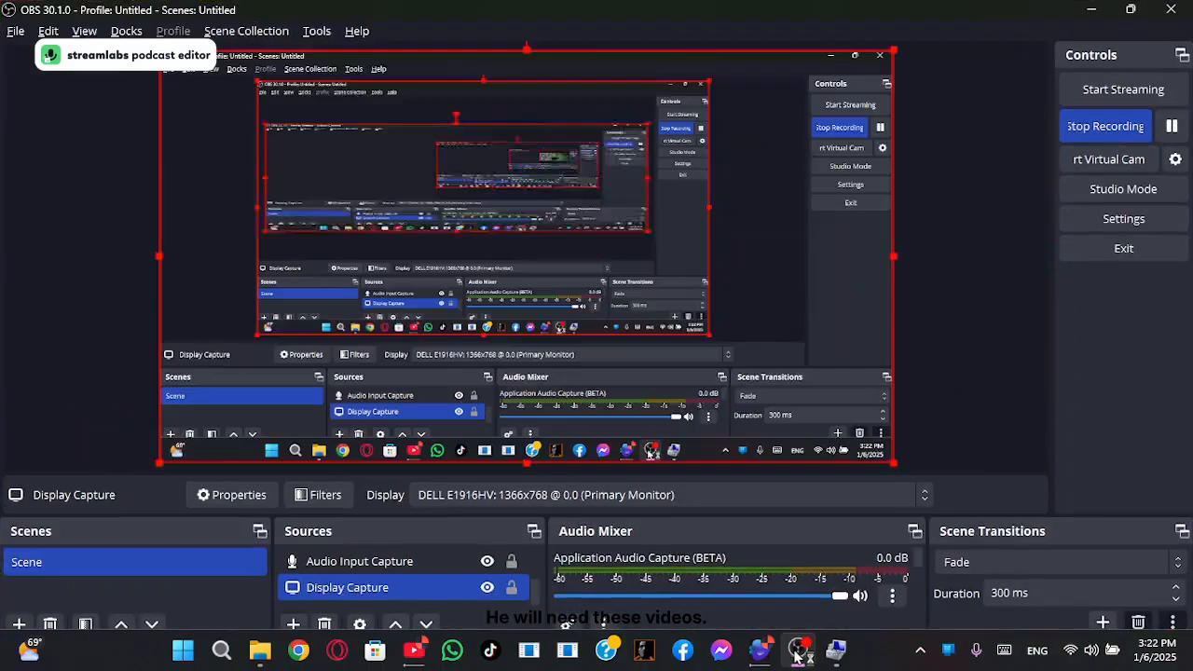